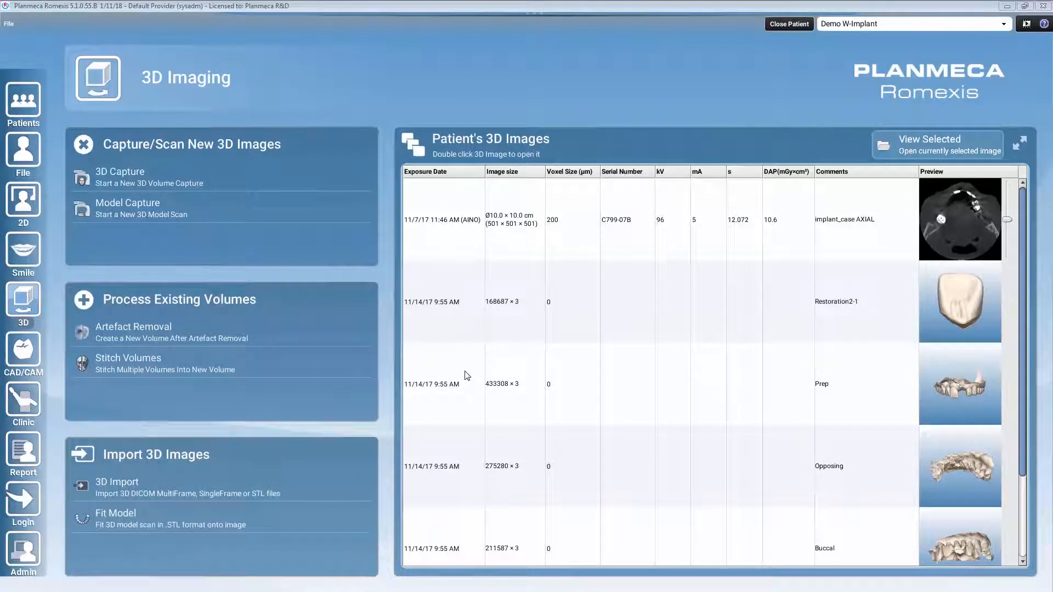
Step: Open the implant_case AXIAL volume, start Fit Model and load the imported Prep scan as the STL
double_click(742, 225)
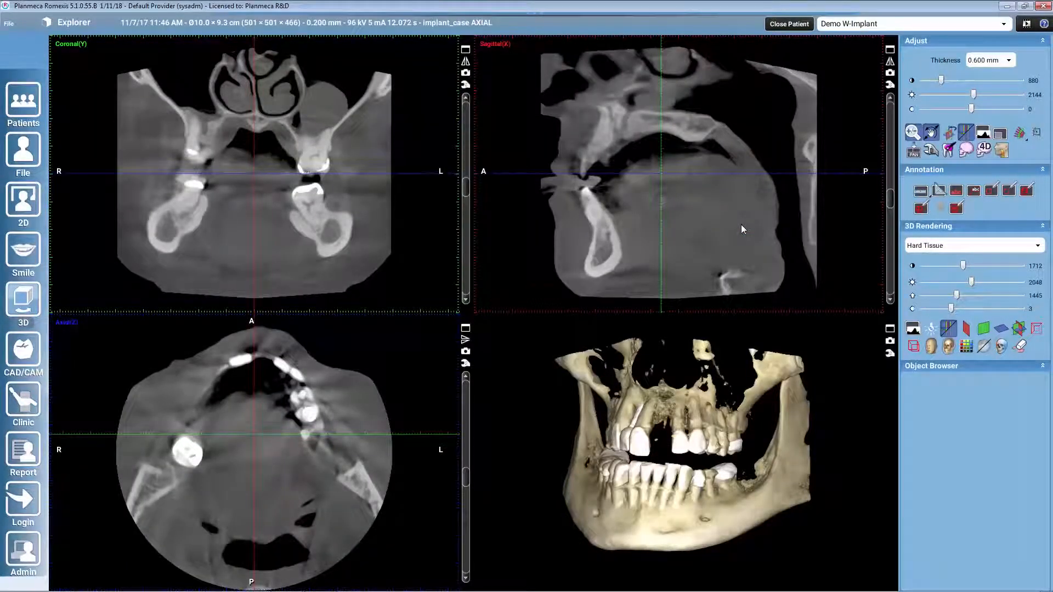
mouse_move(362, 41)
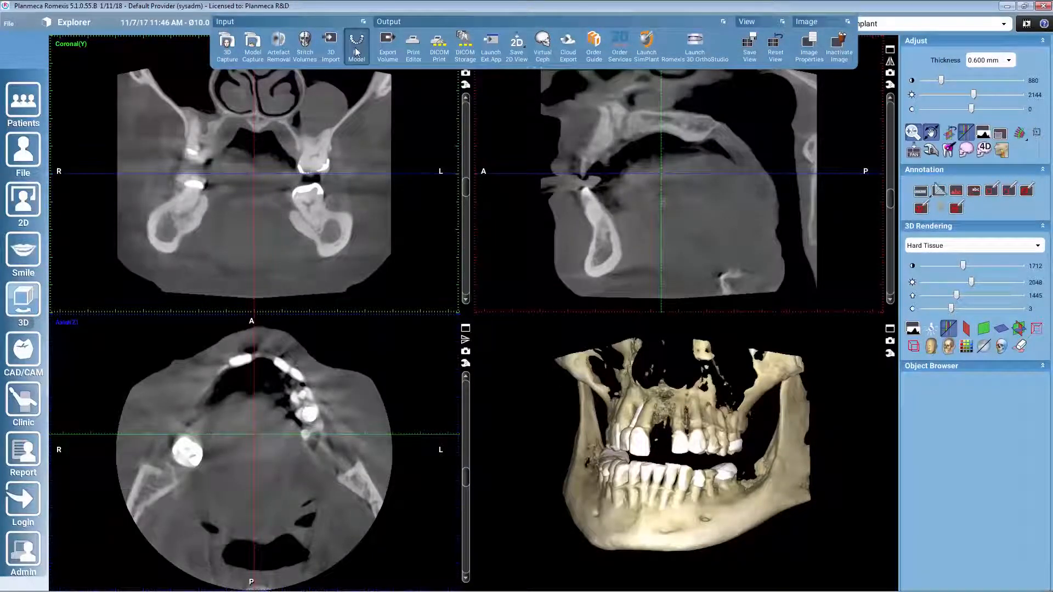
left_click(356, 50)
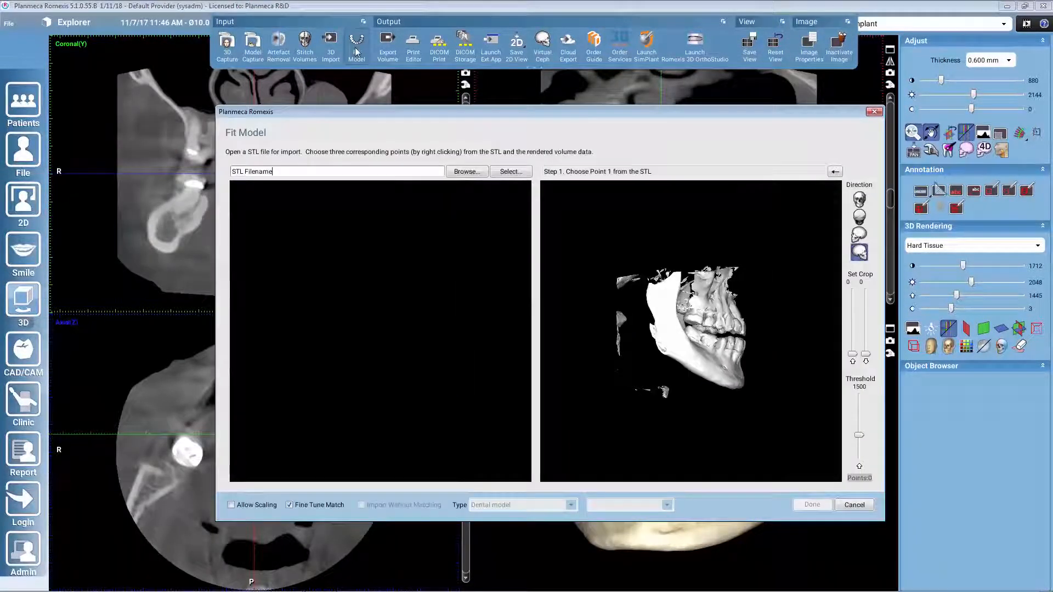
left_click(524, 172)
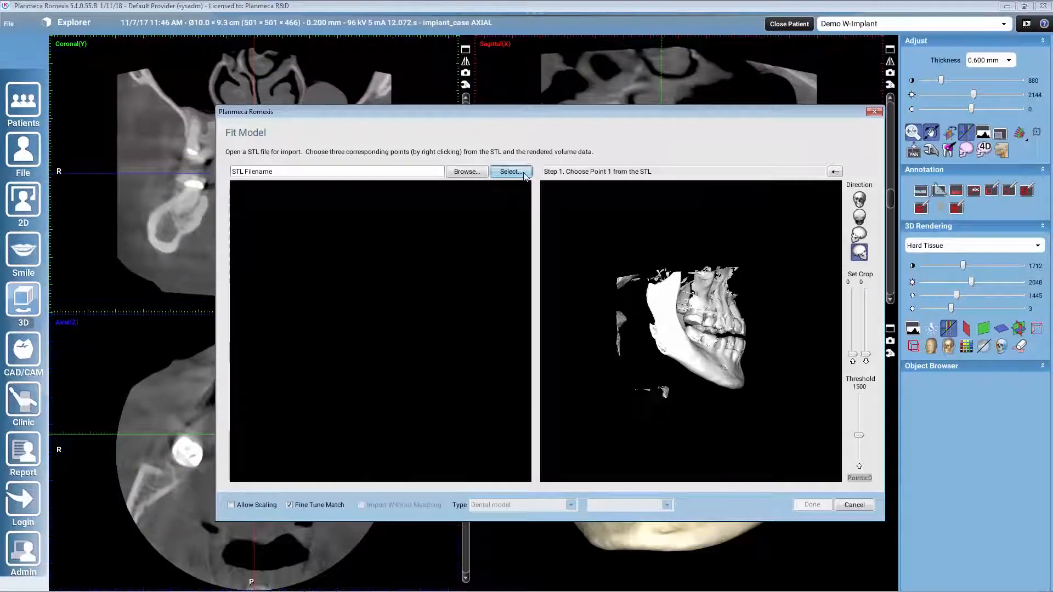
left_click(535, 343)
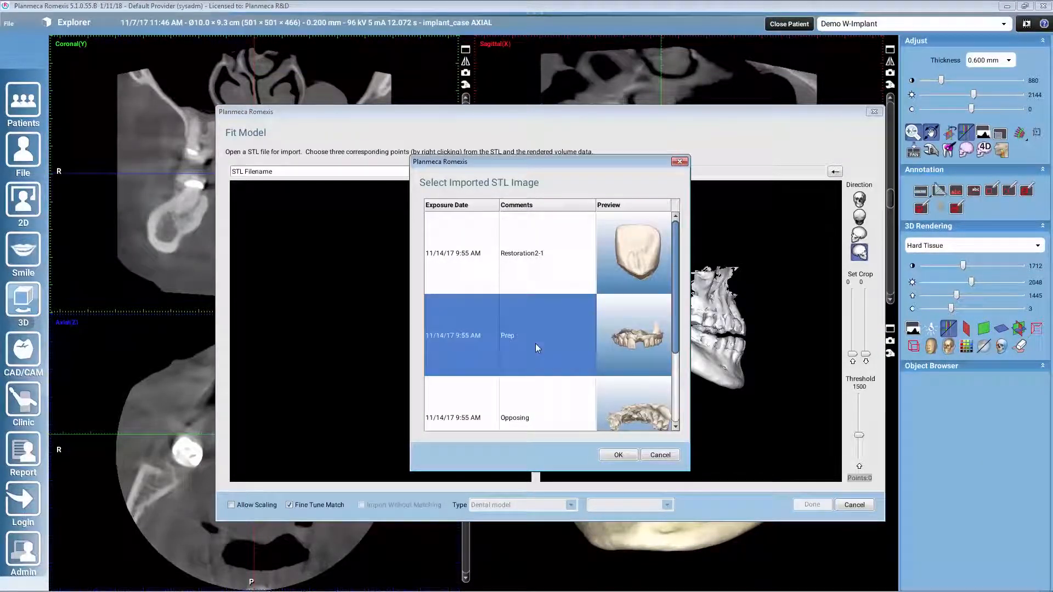
left_click_drag(541, 159, 540, 191)
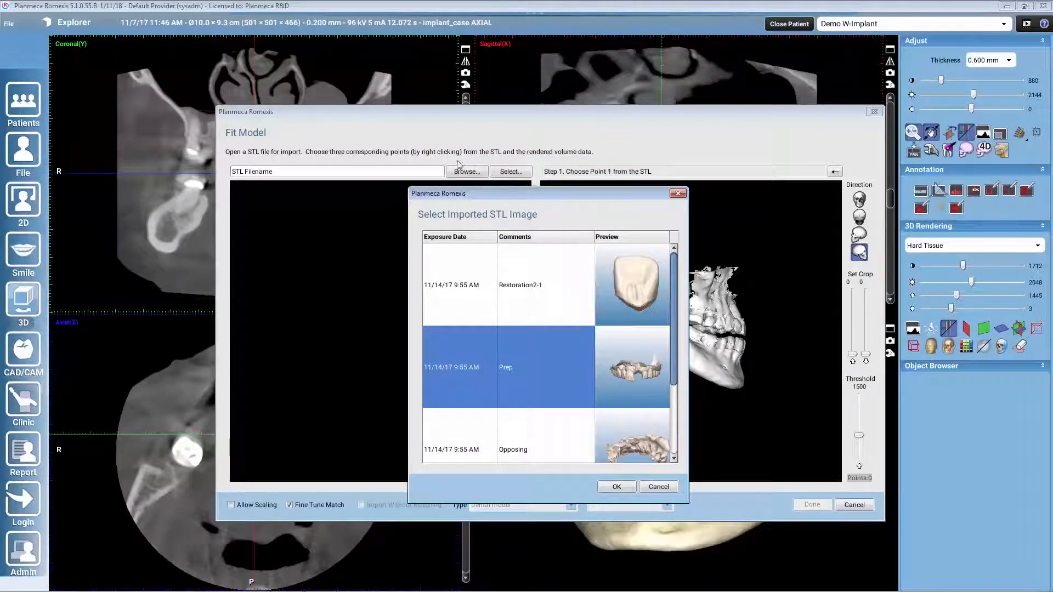
left_click(619, 486)
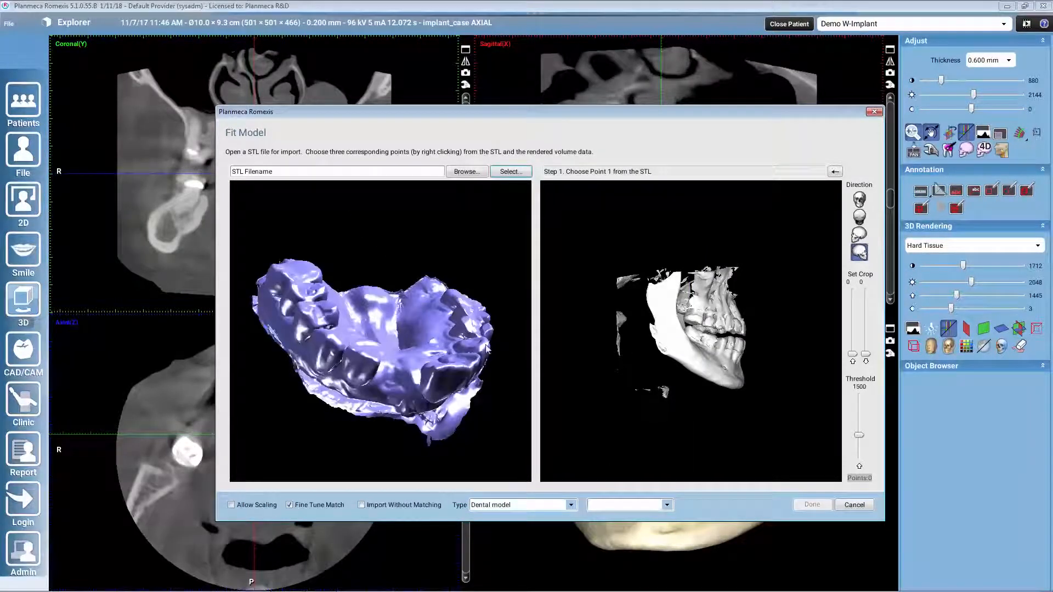
Step: Mark the first matching point pair on the same upper right posterior tooth in the STL and the rendered volume
left_click_drag(474, 391, 632, 338)
scroll(737, 389, "up", 6)
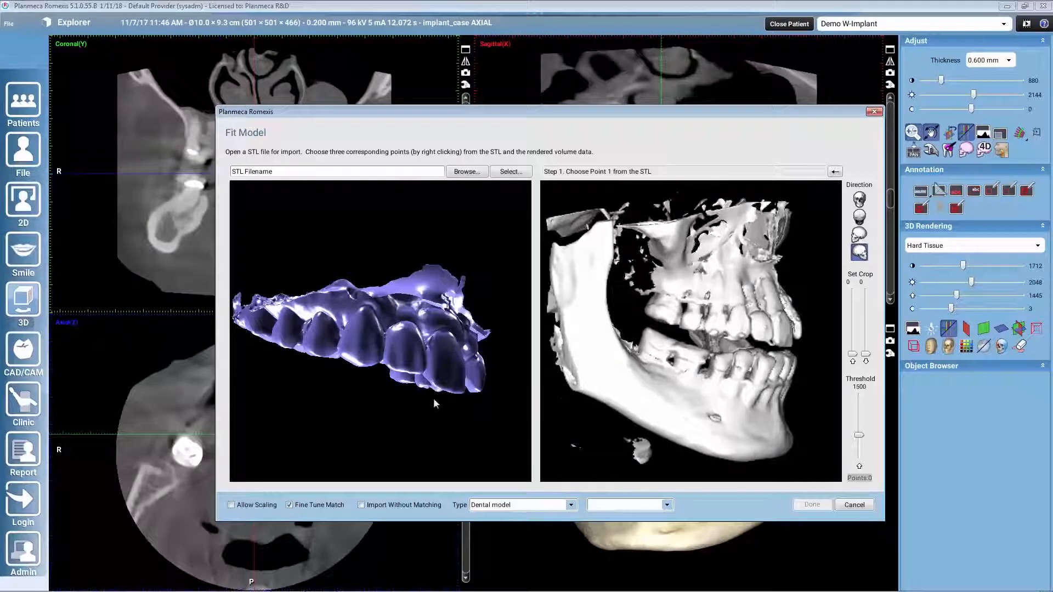
left_click_drag(434, 398, 314, 365)
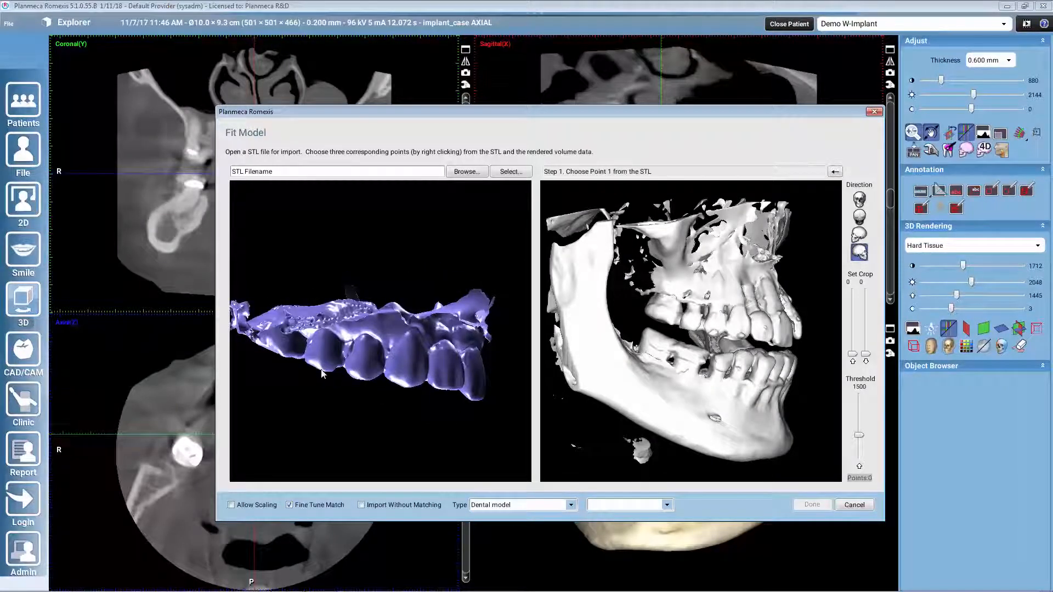
right_click(321, 370)
right_click(686, 330)
Step: Mark the second matching point pair on the edge of the upper right central incisor in the STL and the volume
left_click_drag(455, 412, 382, 407)
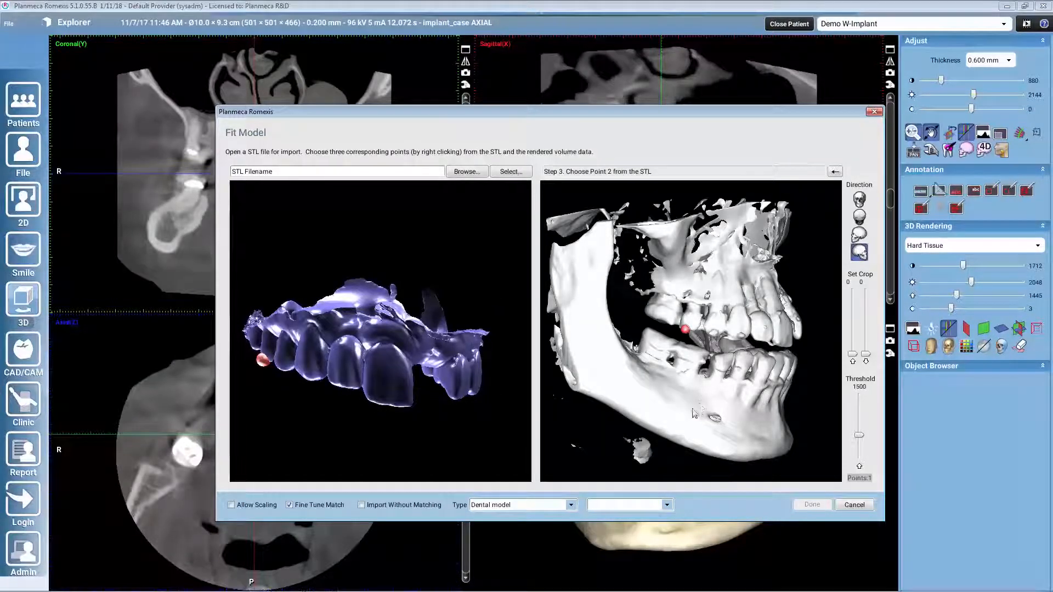
left_click_drag(693, 412, 601, 410)
right_click(700, 343)
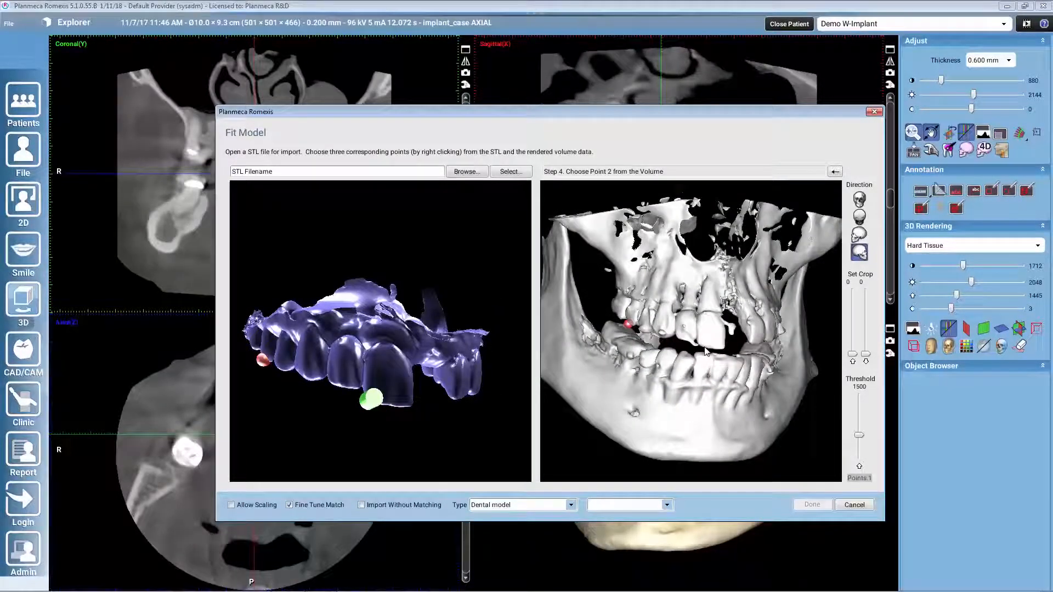
Step: Mark the third matching point pair on the same upper left posterior tooth in the STL and the volume
left_click_drag(465, 453, 383, 430)
right_click(381, 406)
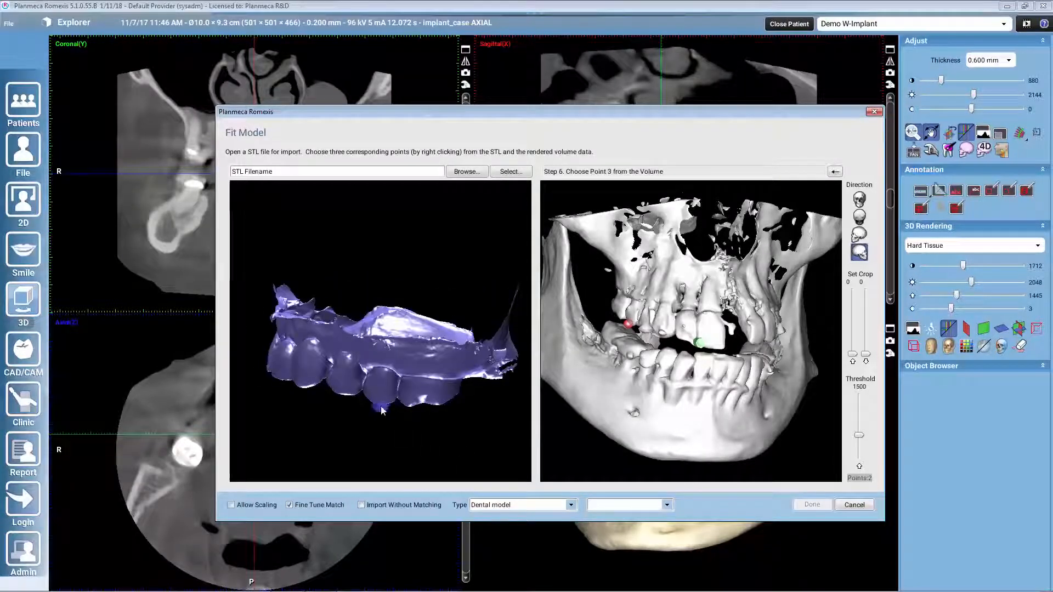
mouse_move(736, 411)
left_mouse_down()
mouse_move(599, 413)
mouse_move(678, 401)
mouse_move(713, 353)
left_mouse_up()
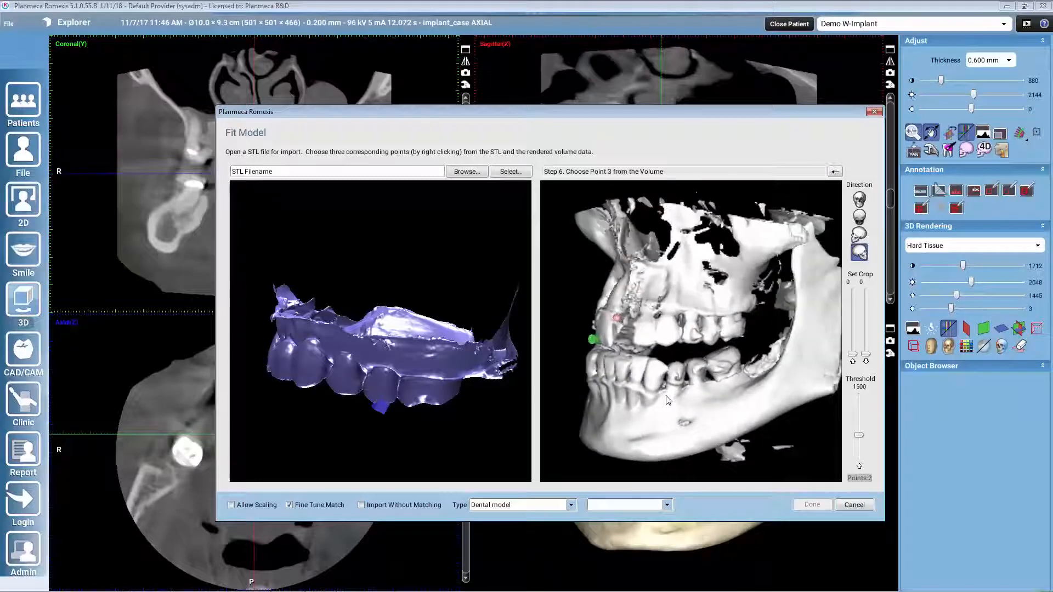
right_click(723, 360)
Step: Run the model fit, check the alignment on the rendered volume and accept the automatic match
left_click(813, 504)
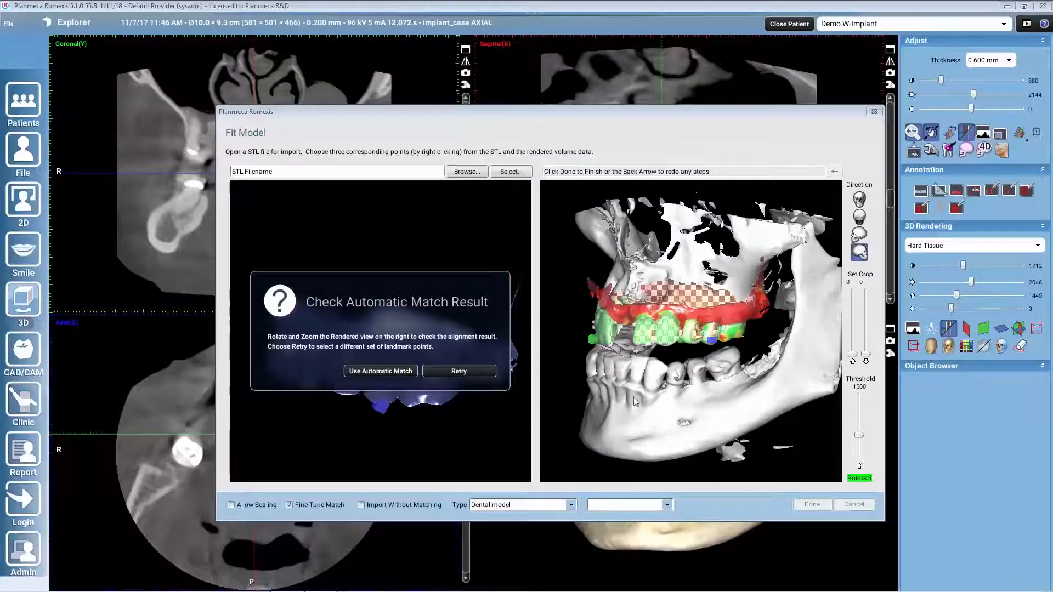
left_click_drag(634, 397, 715, 400)
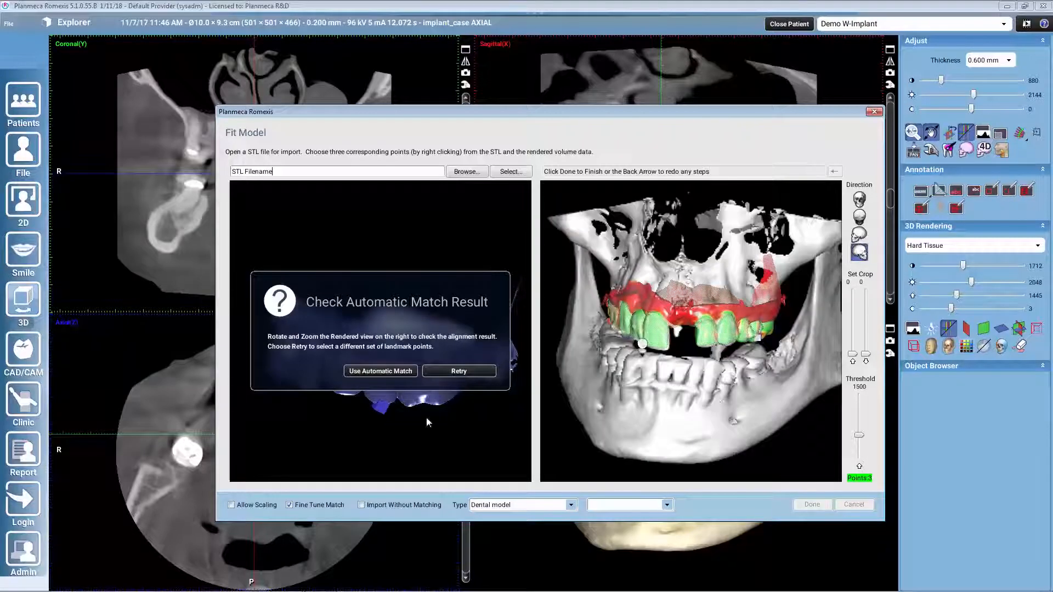
left_click(380, 371)
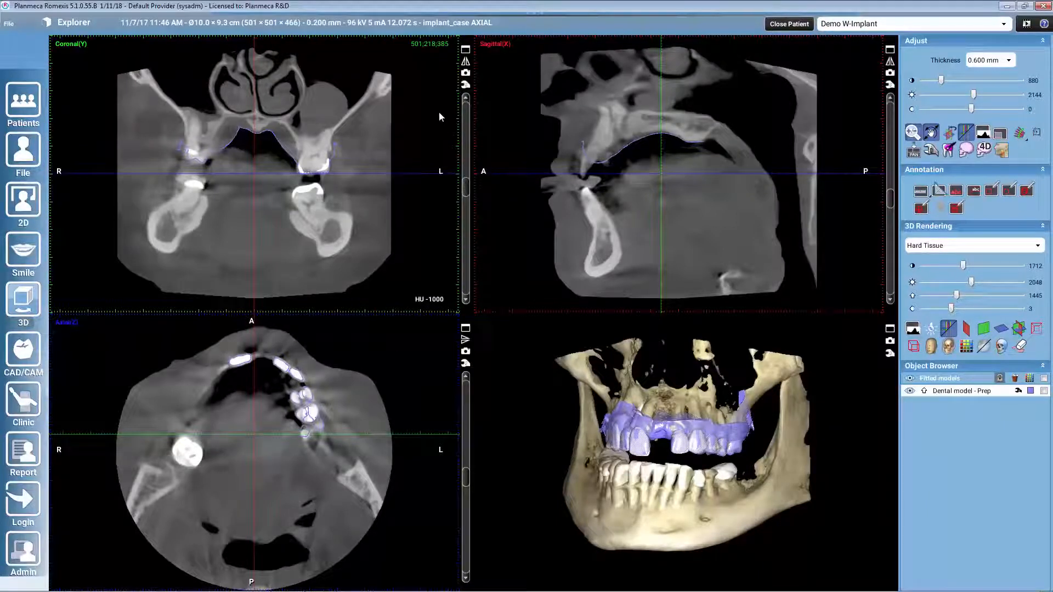
Step: Examine how the fitted Prep model's outline follows the teeth through the enlarged coronal slices, from back to front
left_click(466, 49)
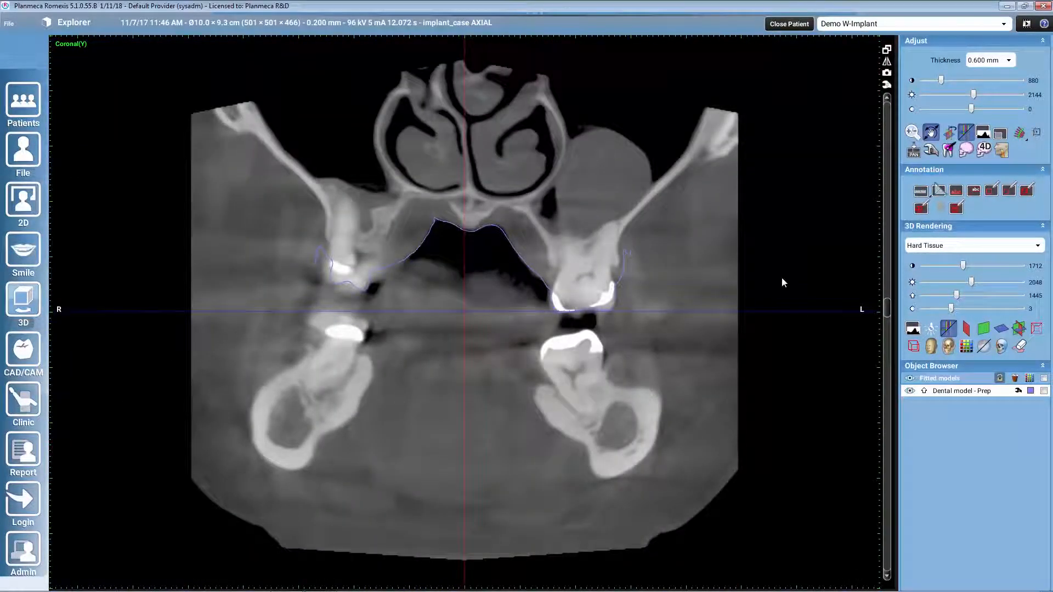
scroll(783, 277, "down", 10)
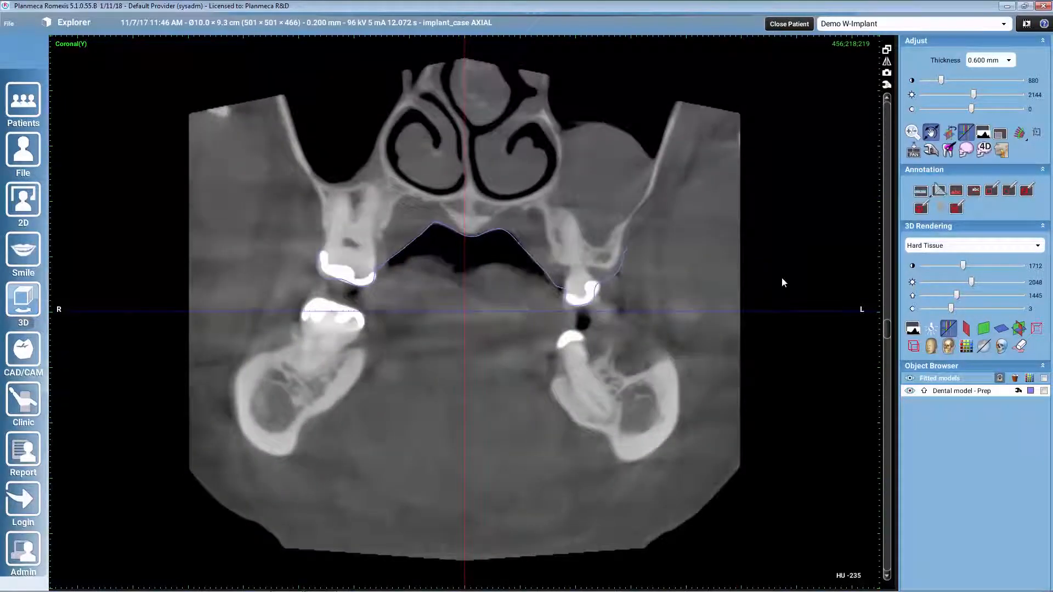
scroll(782, 278, "up", 5)
scroll(782, 277, "up", 3)
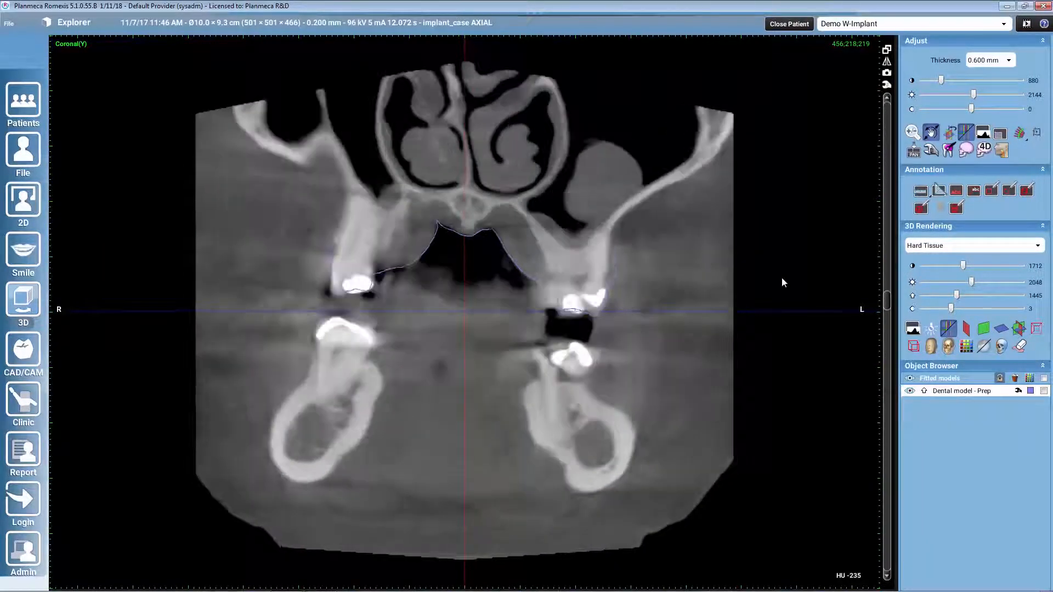
scroll(781, 278, "up", 3)
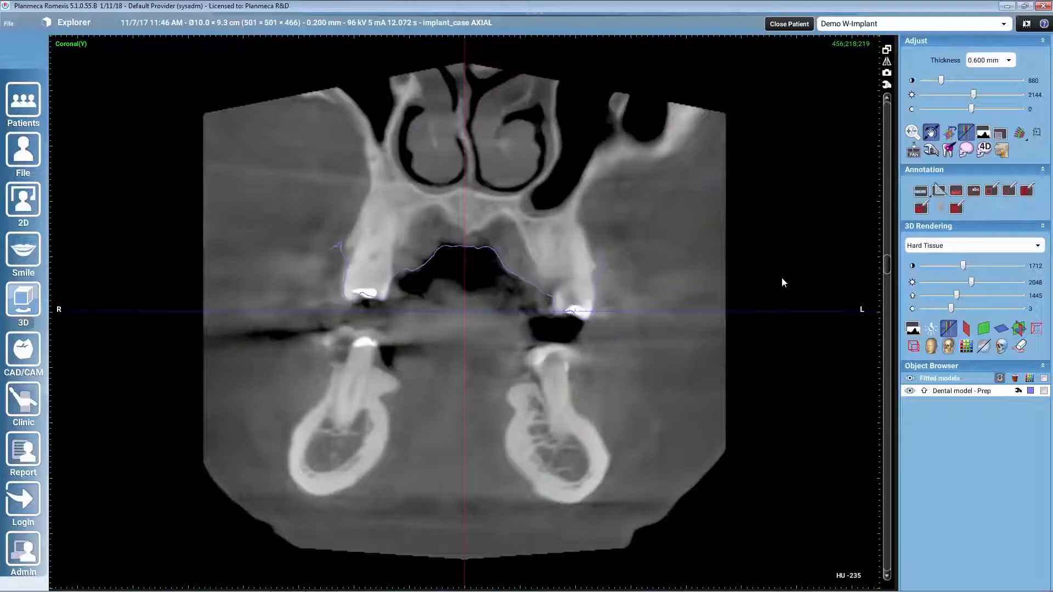
scroll(782, 278, "up", 3)
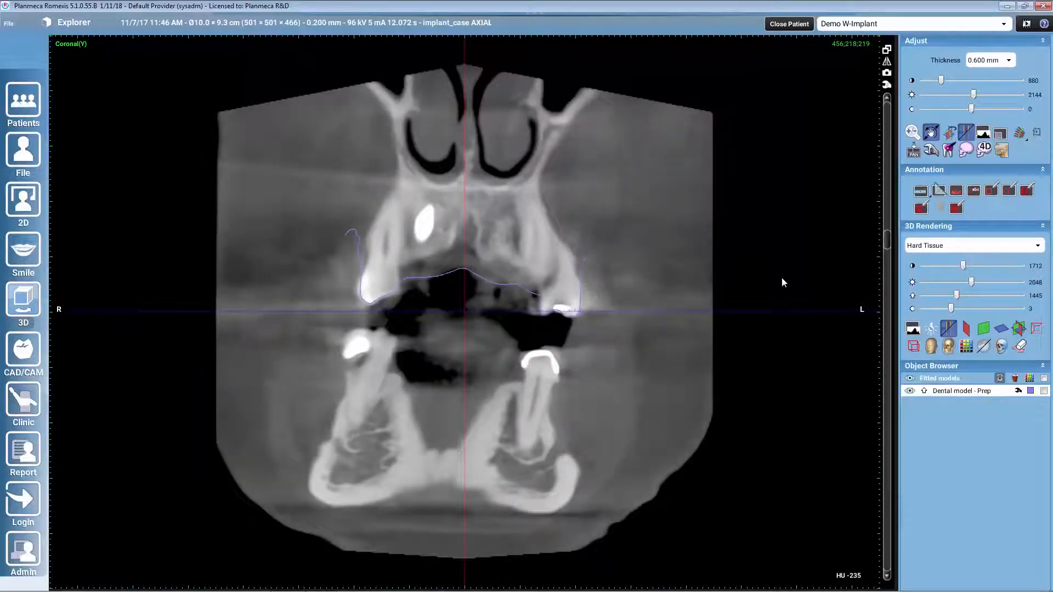
scroll(782, 277, "up", 5)
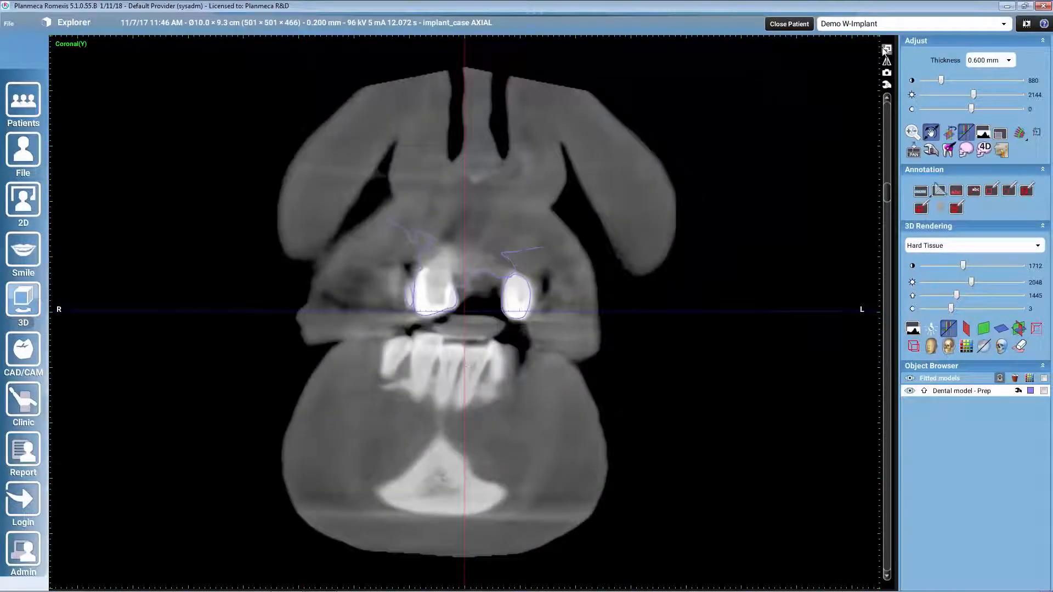
left_click(886, 49)
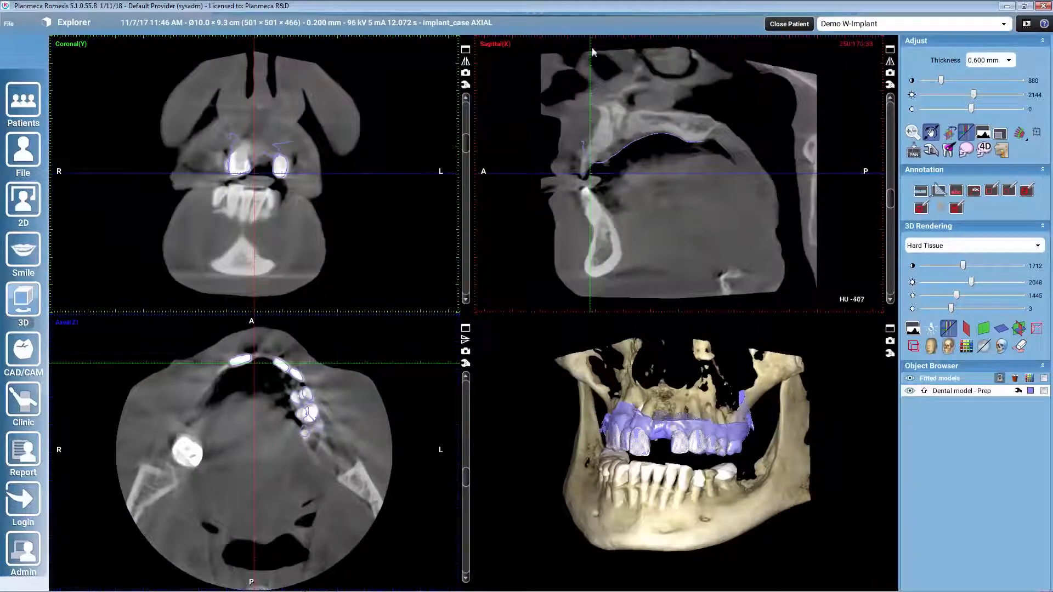
Step: Fit the Restoration2-1 STL to the volume using the existing match
mouse_move(526, 10)
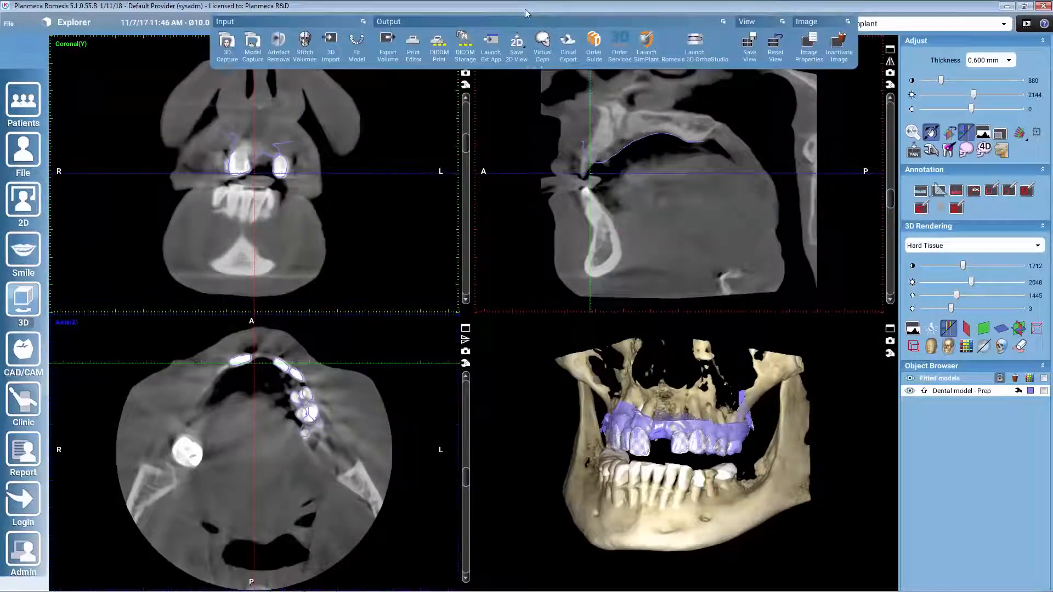
left_click(364, 51)
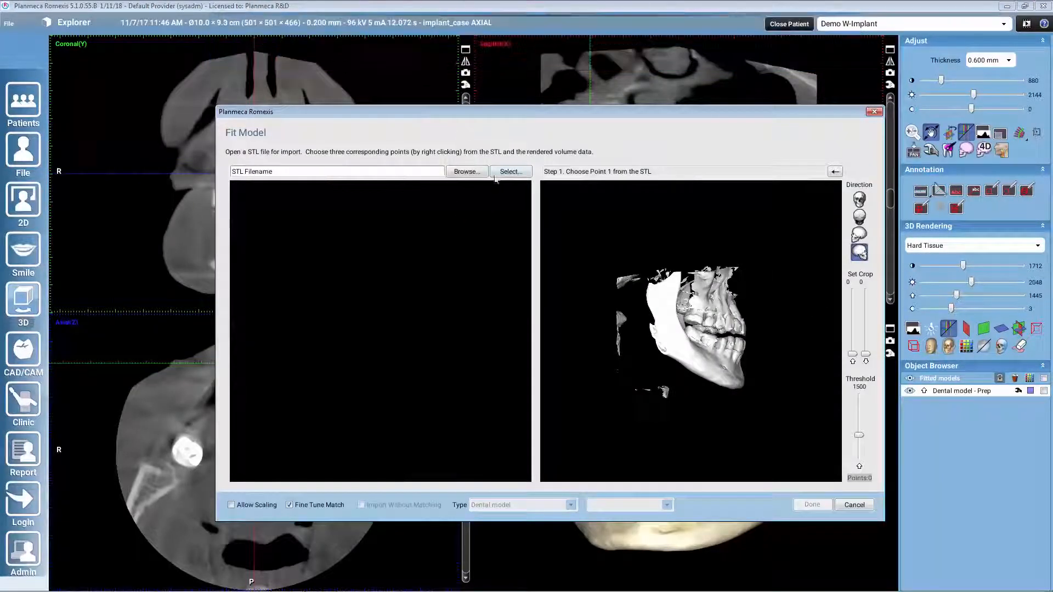
left_click(511, 171)
left_click(505, 268)
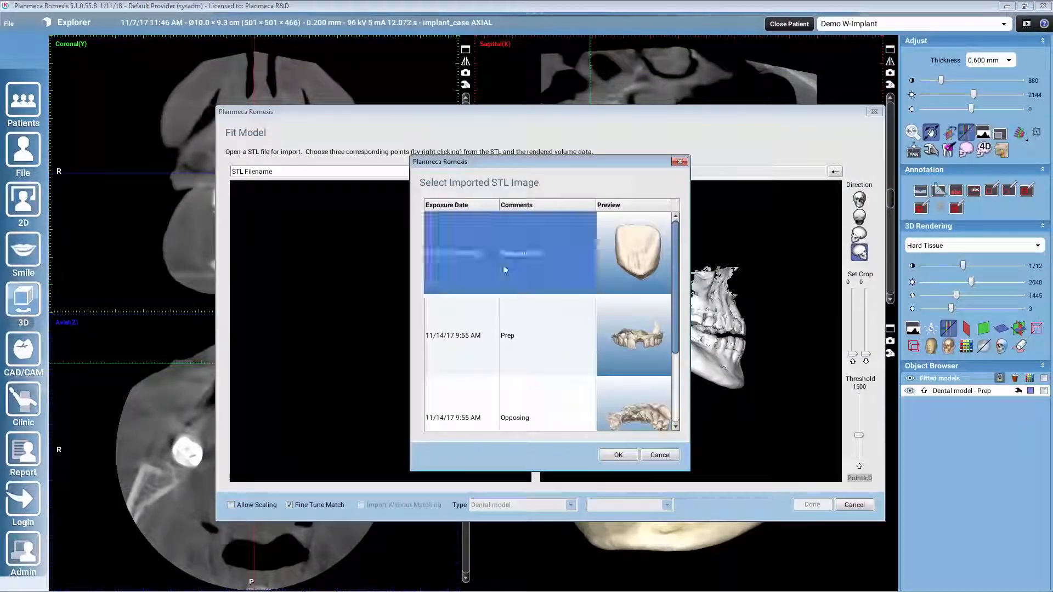
left_click(618, 455)
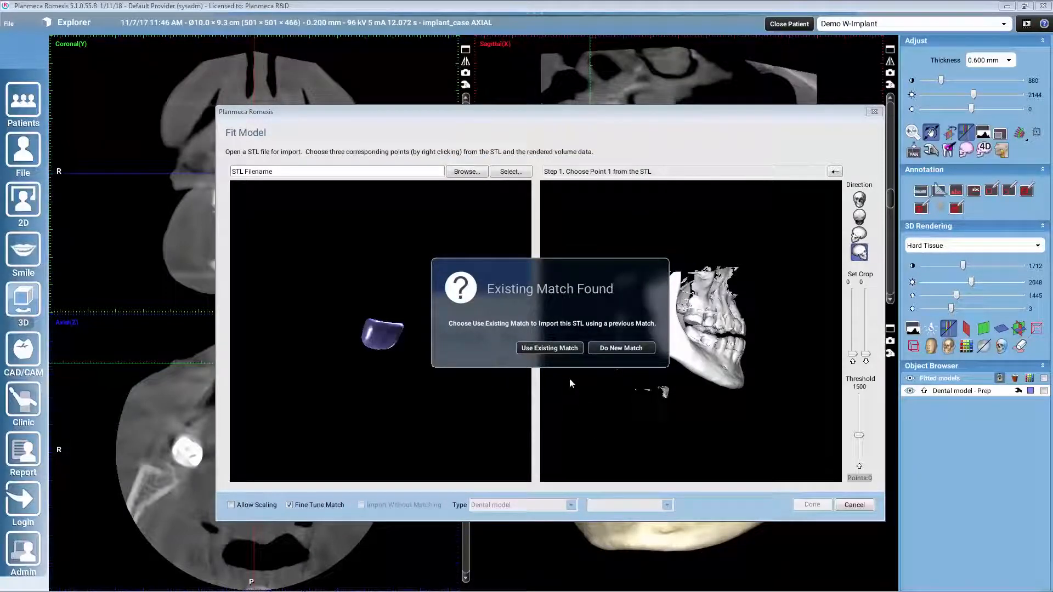
left_click(558, 351)
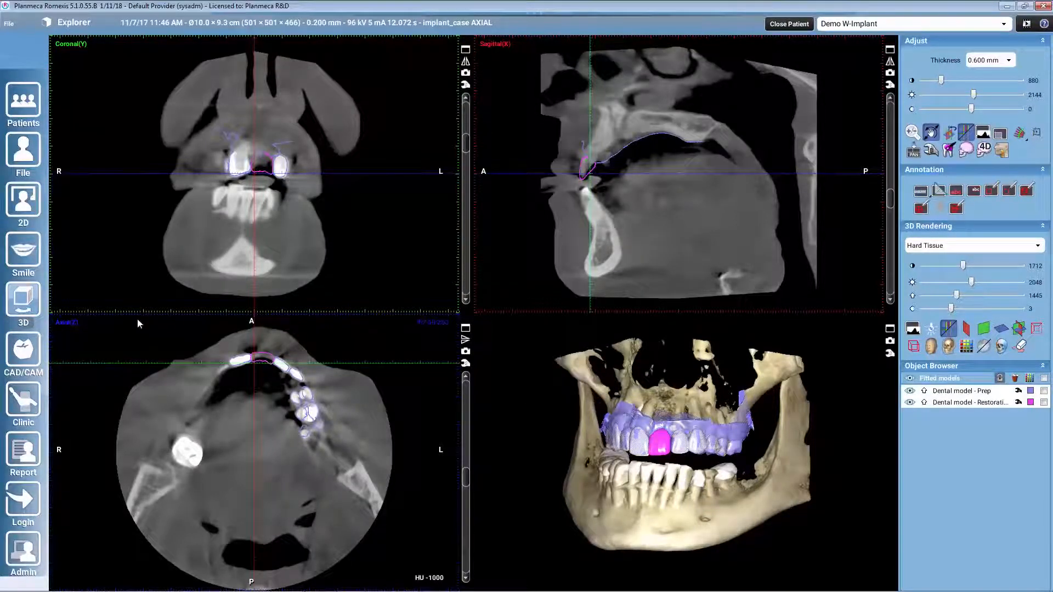
Step: Switch to the Implants module and open the implant library
left_click(24, 299)
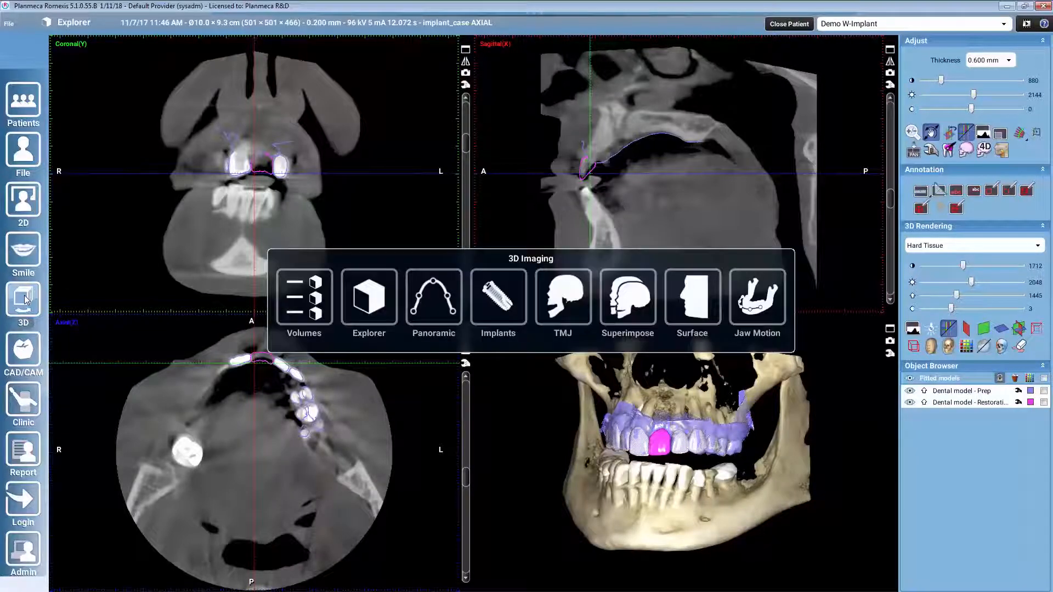
left_click(492, 315)
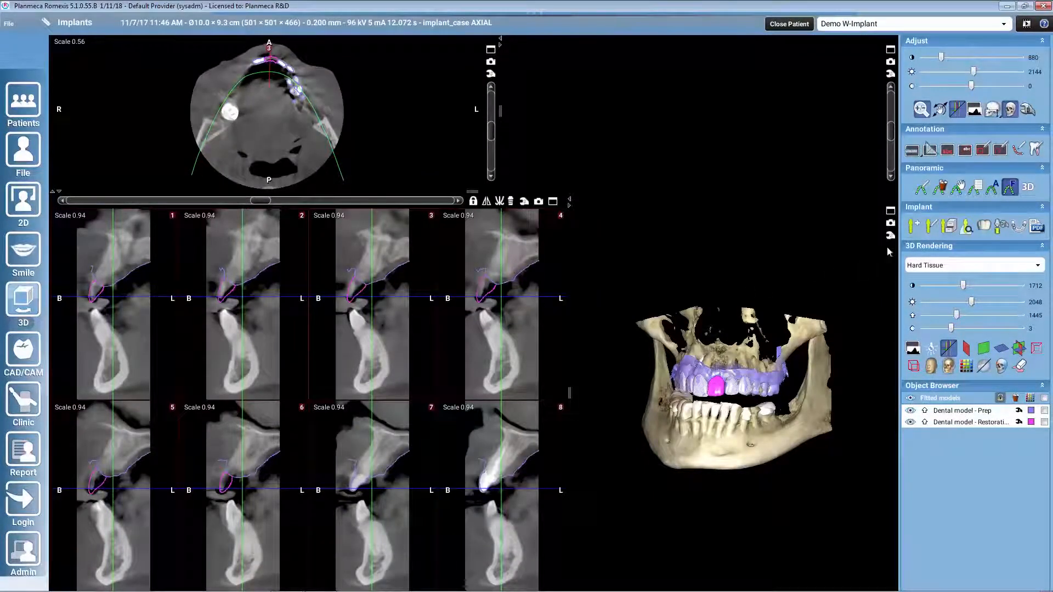
left_click(951, 226)
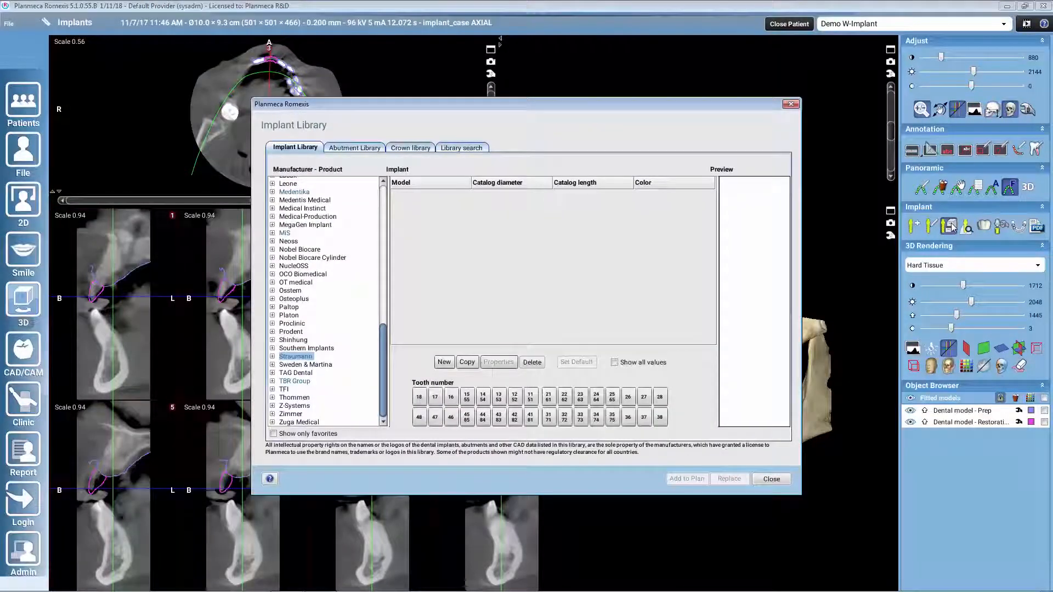
Step: Place Straumann Bone Level Roxolid SLA implant 021.2510 with the 5 mm Fully Guided T-sleeve at the missing upper front tooth
left_click(273, 357)
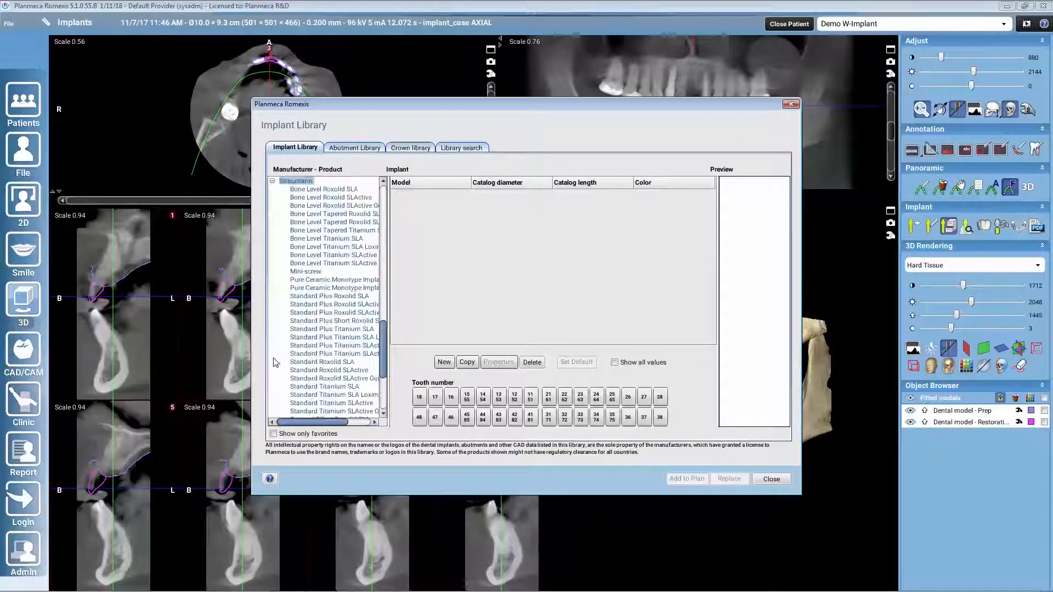
left_click(329, 189)
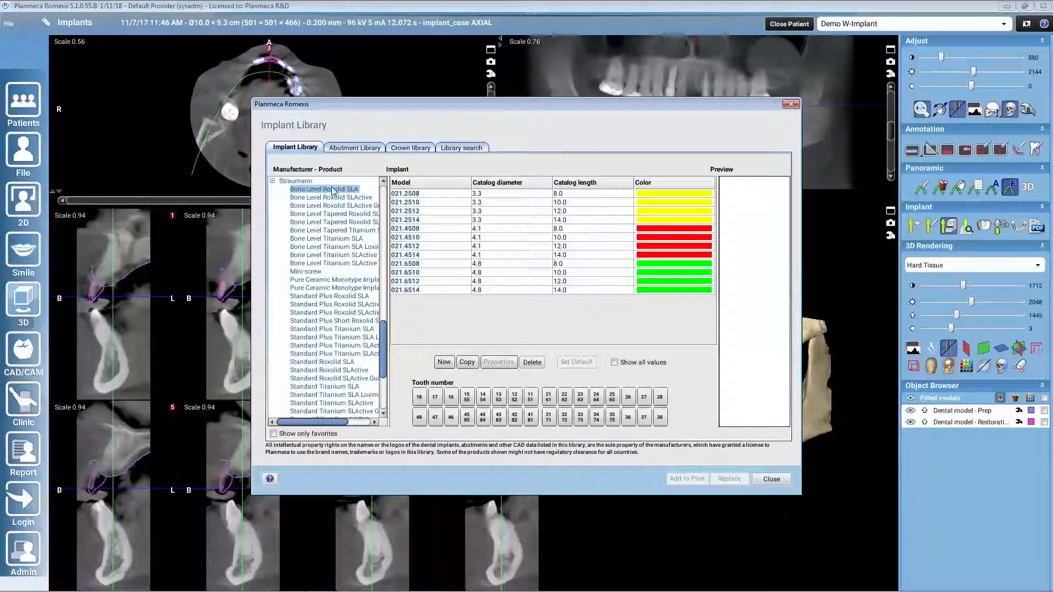
left_click(492, 204)
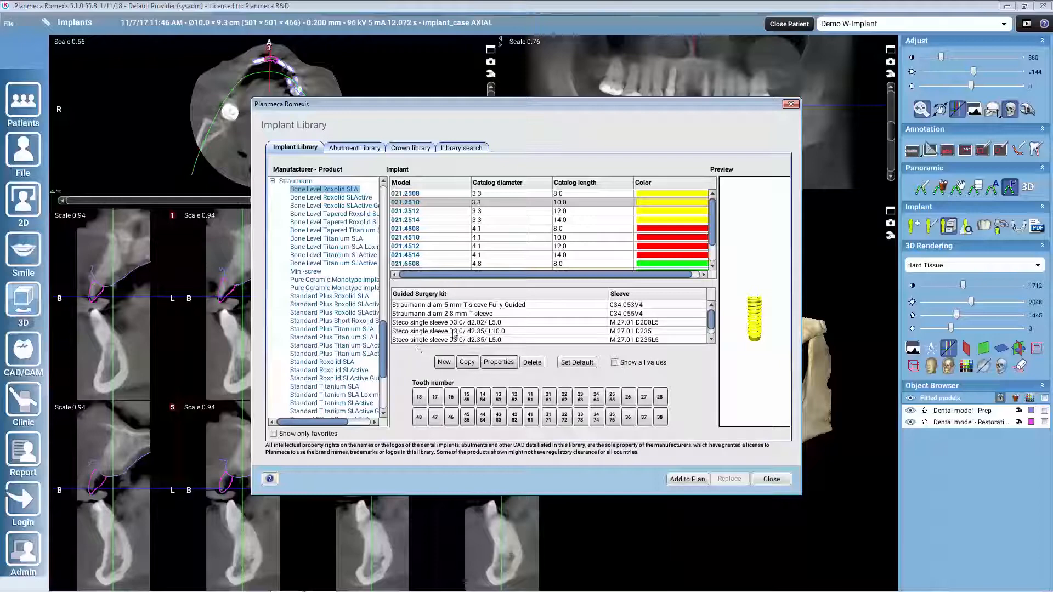
left_click(454, 307)
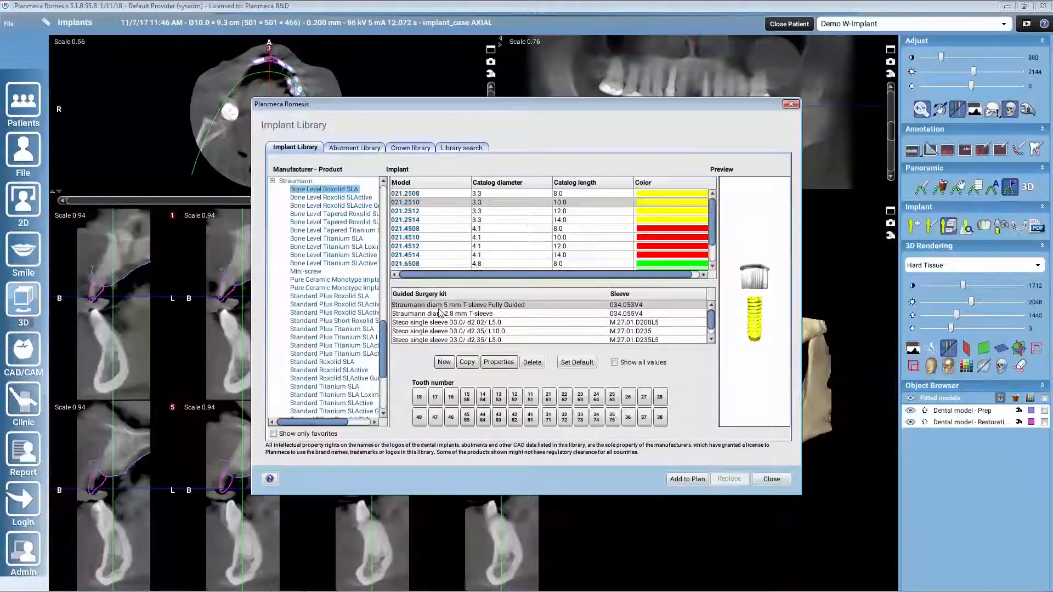
left_click(688, 480)
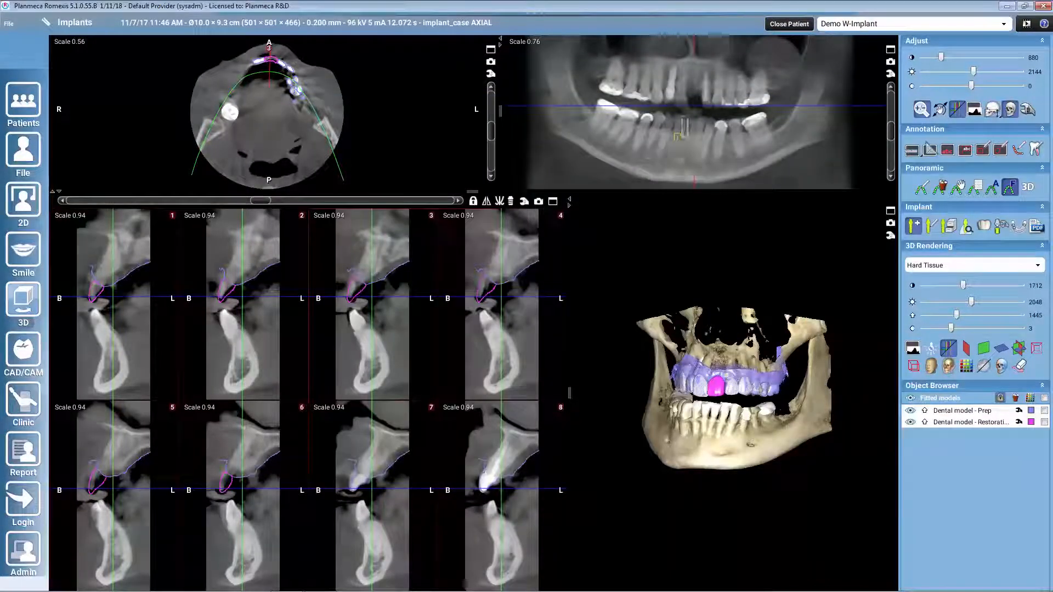
mouse_move(692, 123)
left_mouse_down()
mouse_move(694, 58)
mouse_move(692, 76)
left_mouse_up()
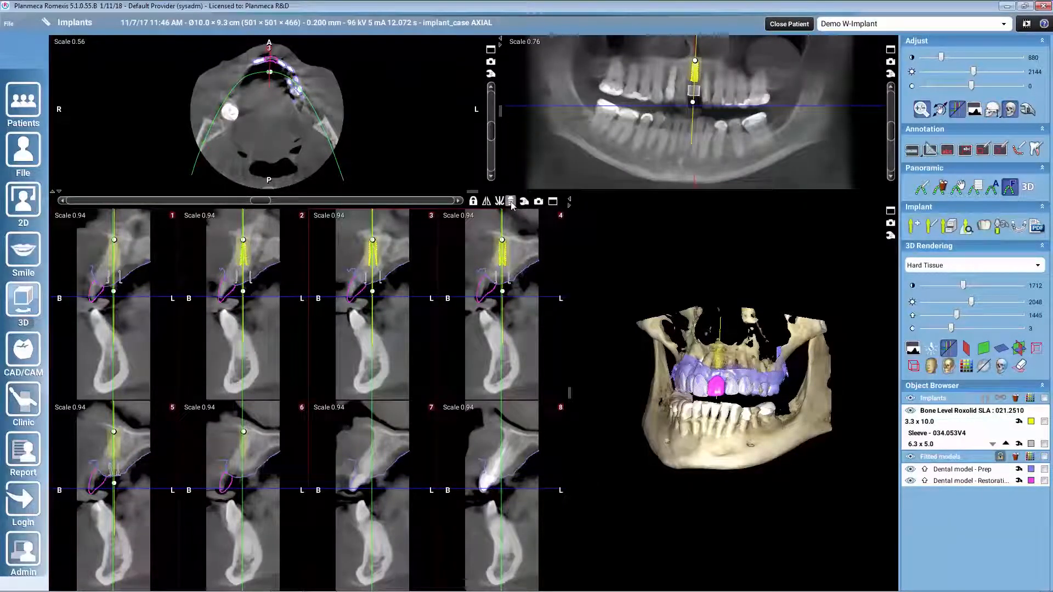
Step: Align the slices with the implant, then adjust its depth, position and tilt to suit the bone and the restoration outline
left_click(511, 202)
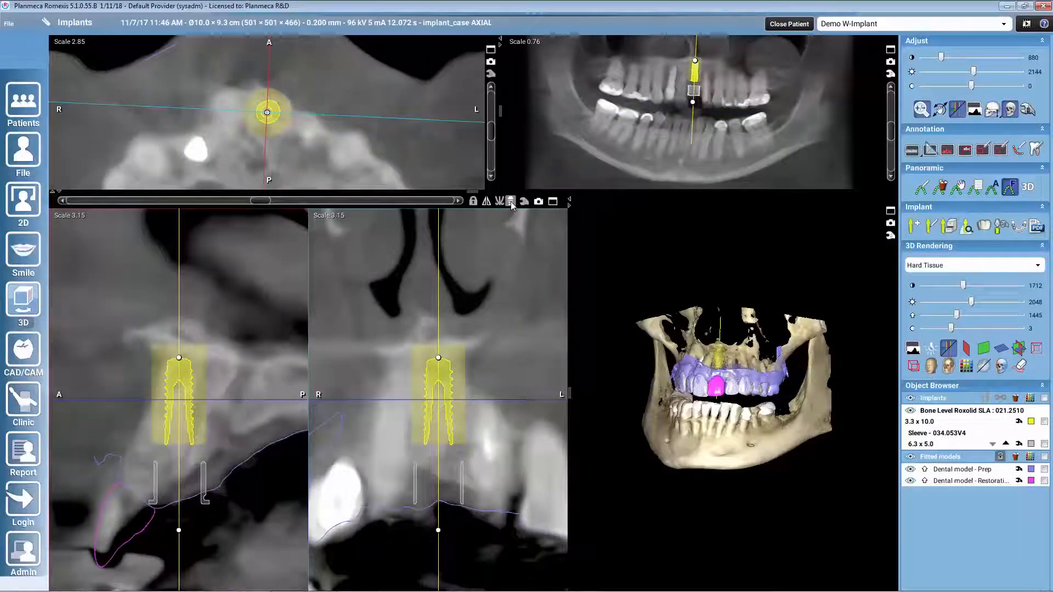
left_click_drag(161, 530, 135, 525)
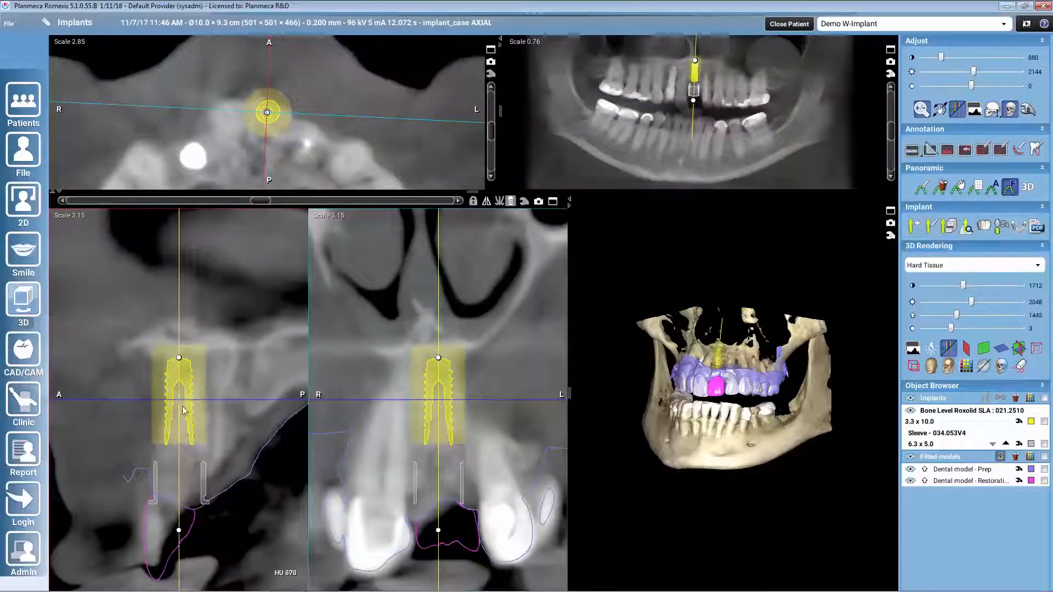
left_click_drag(182, 399, 187, 440)
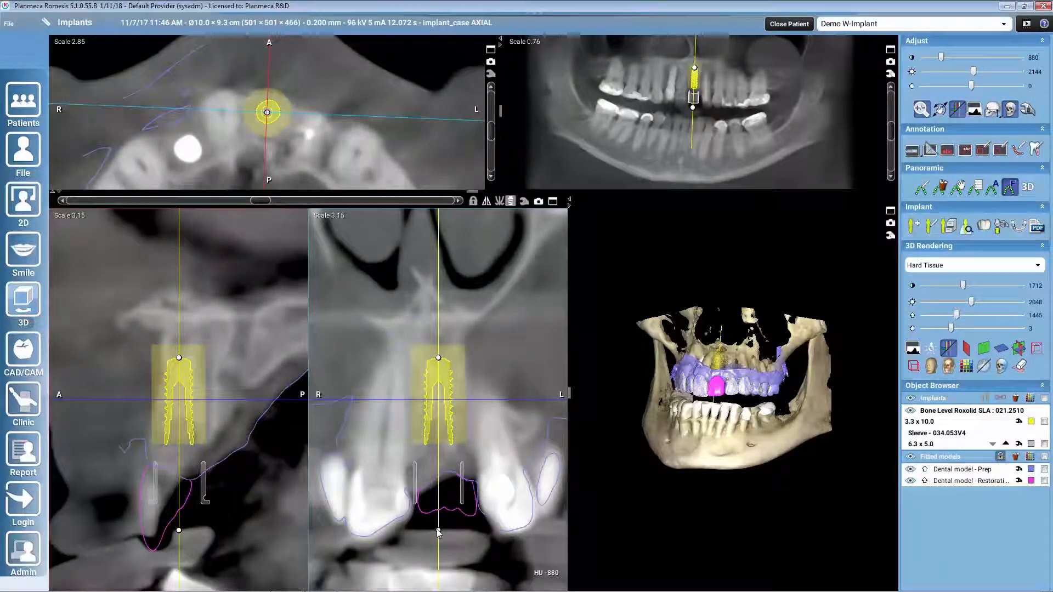
left_click_drag(438, 532, 444, 530)
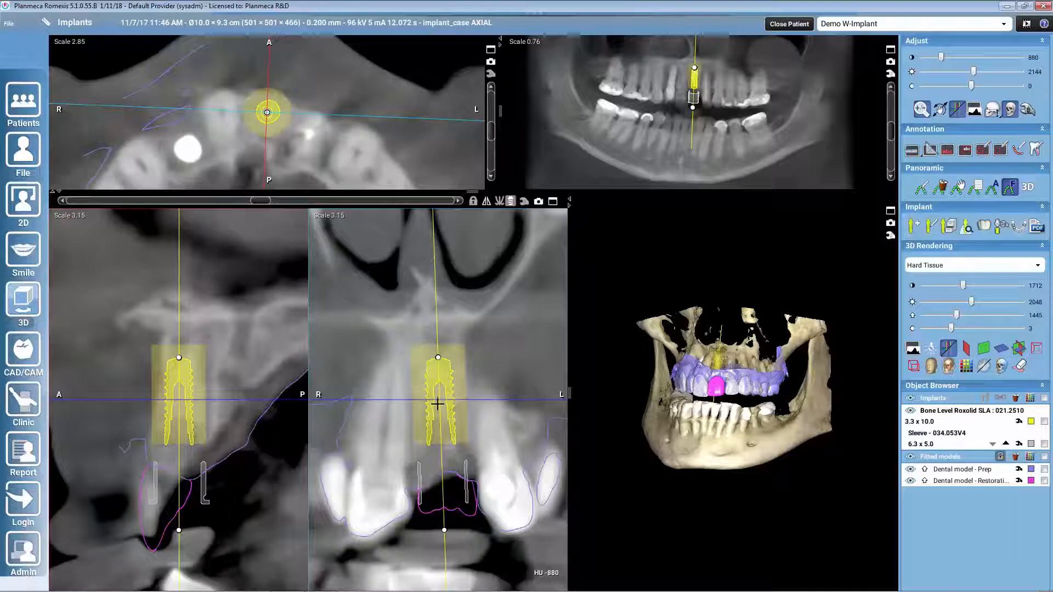
left_click_drag(437, 405, 447, 410)
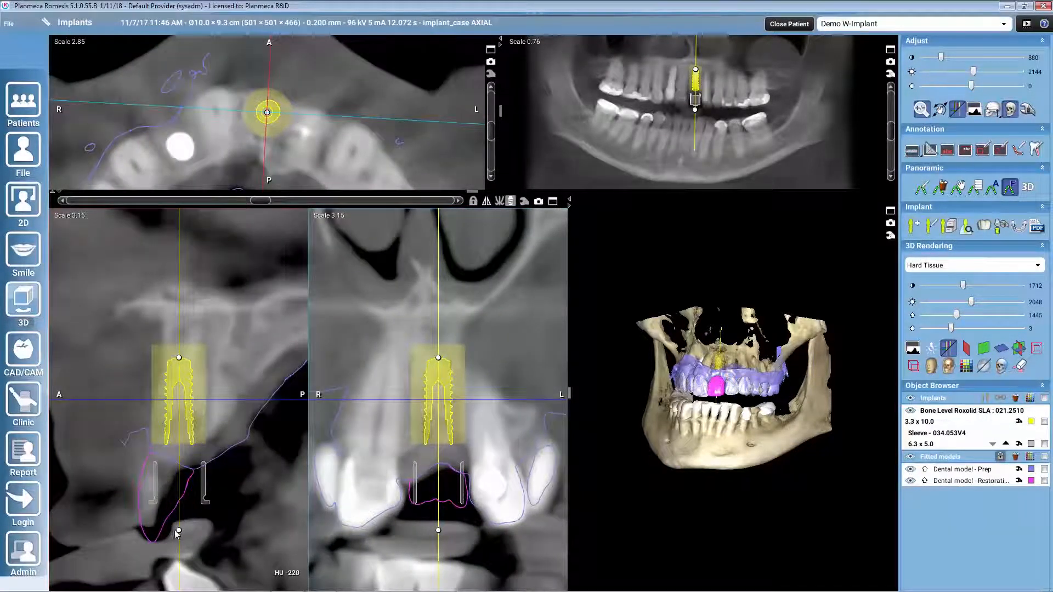
left_click_drag(179, 531, 171, 530)
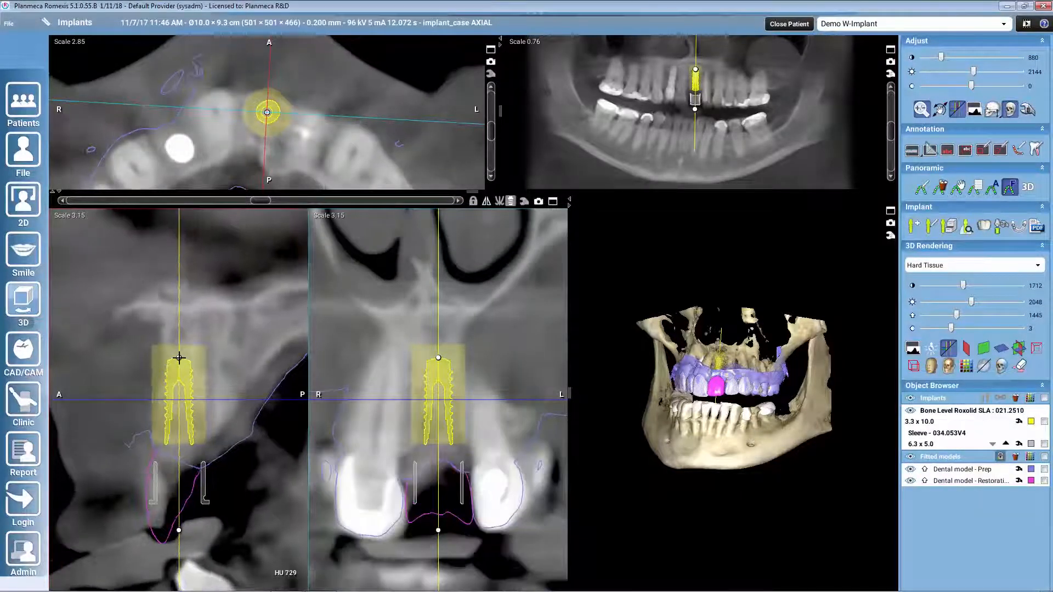
left_click_drag(180, 358, 186, 358)
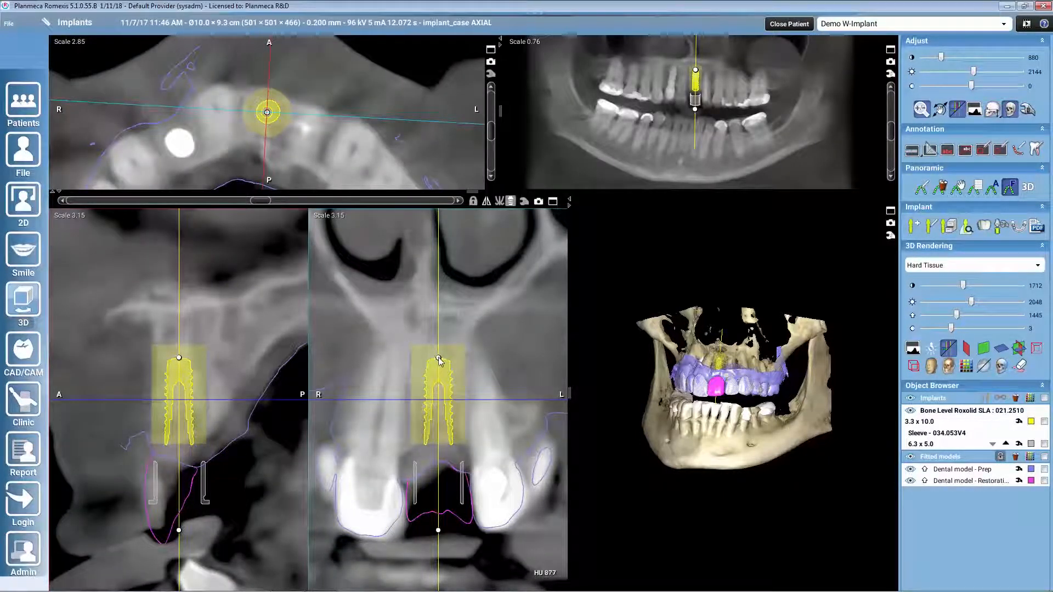
left_click_drag(438, 358, 435, 358)
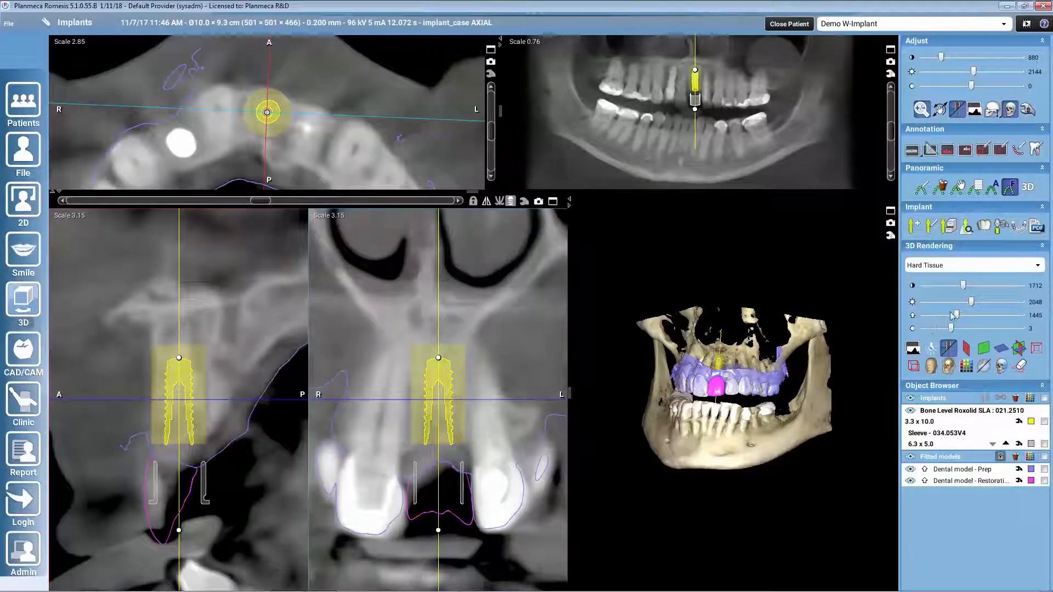
Step: Hide the bone in the 3D rendering by raising its threshold to 4095, and hide the restoration model
left_click_drag(953, 314, 1024, 315)
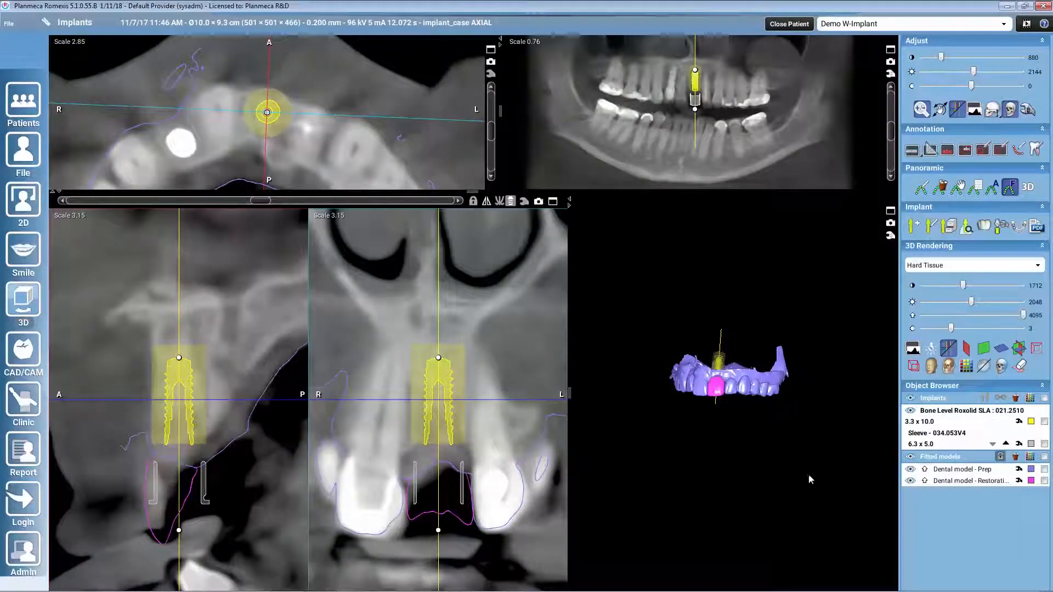
left_click(912, 482)
left_click_drag(750, 465, 681, 425)
scroll(739, 397, "up", 5)
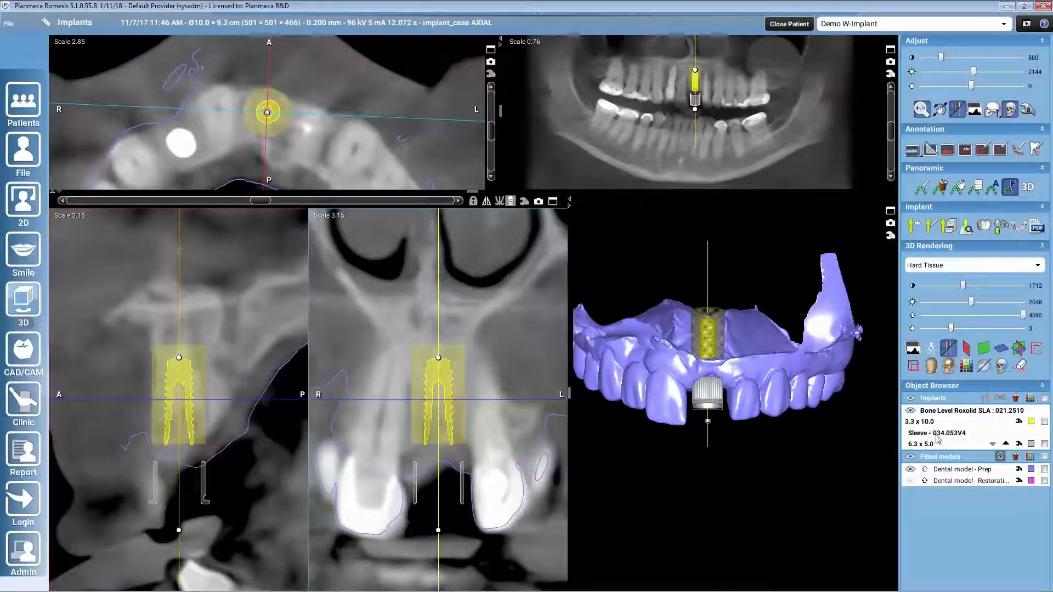
Step: Set the sleeve's distance to the implant to 4.00 mm and review the sleeve properties
left_click(1006, 446)
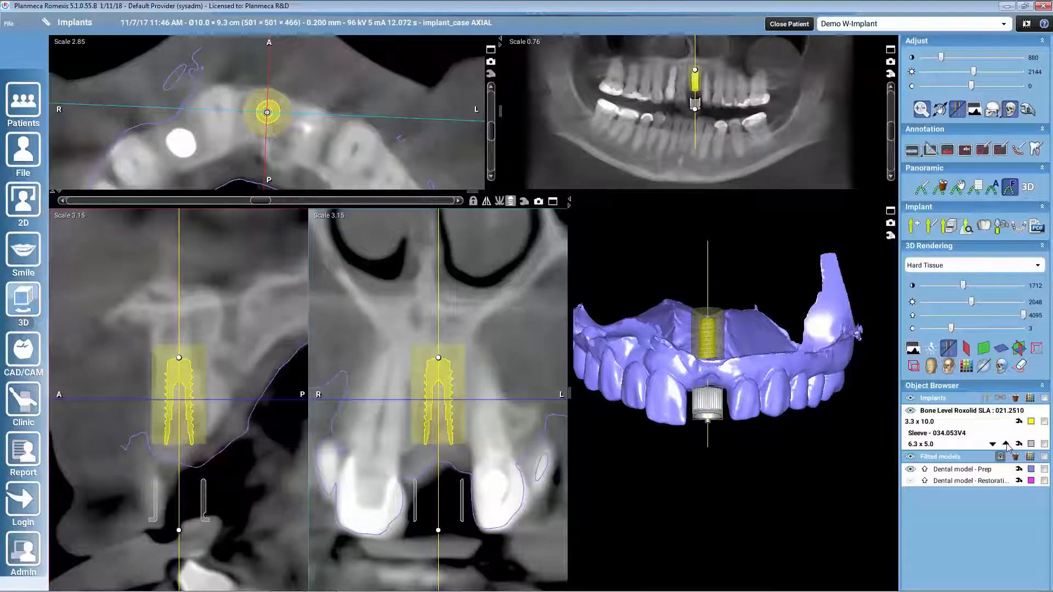
left_click(1007, 445)
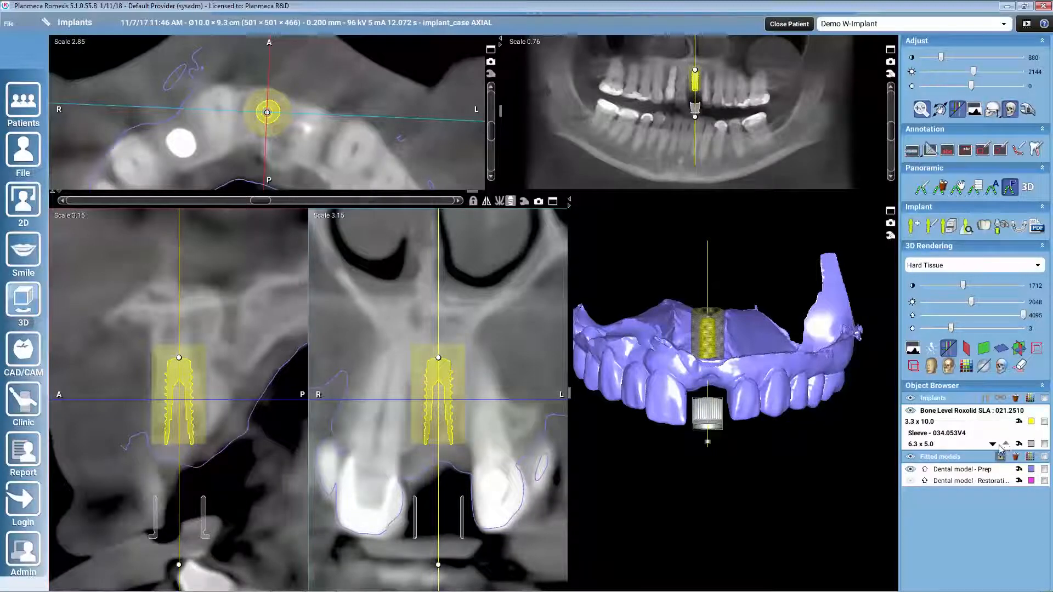
left_click(994, 444)
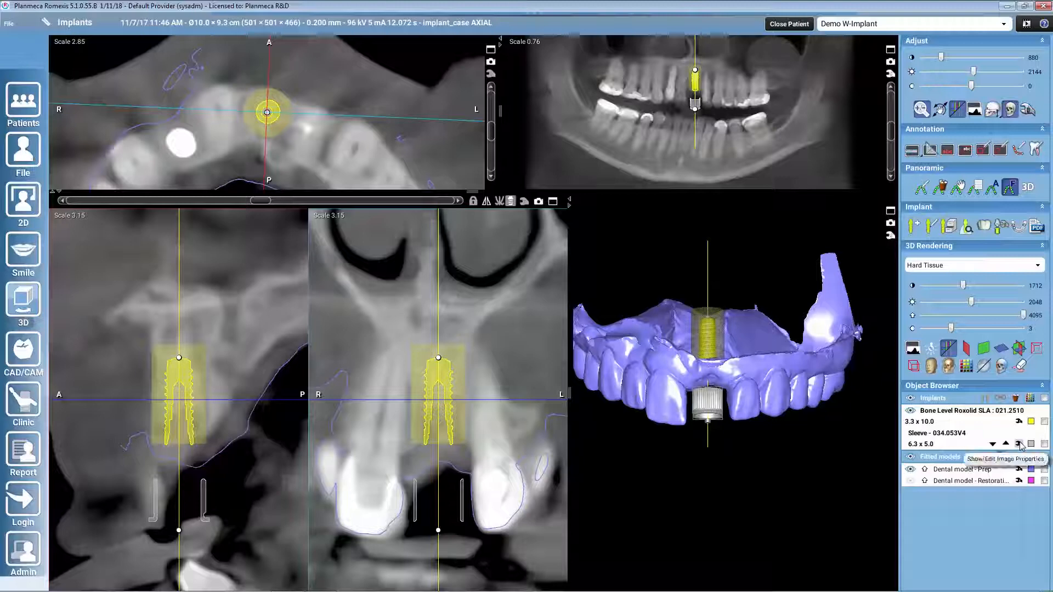
left_click(1019, 444)
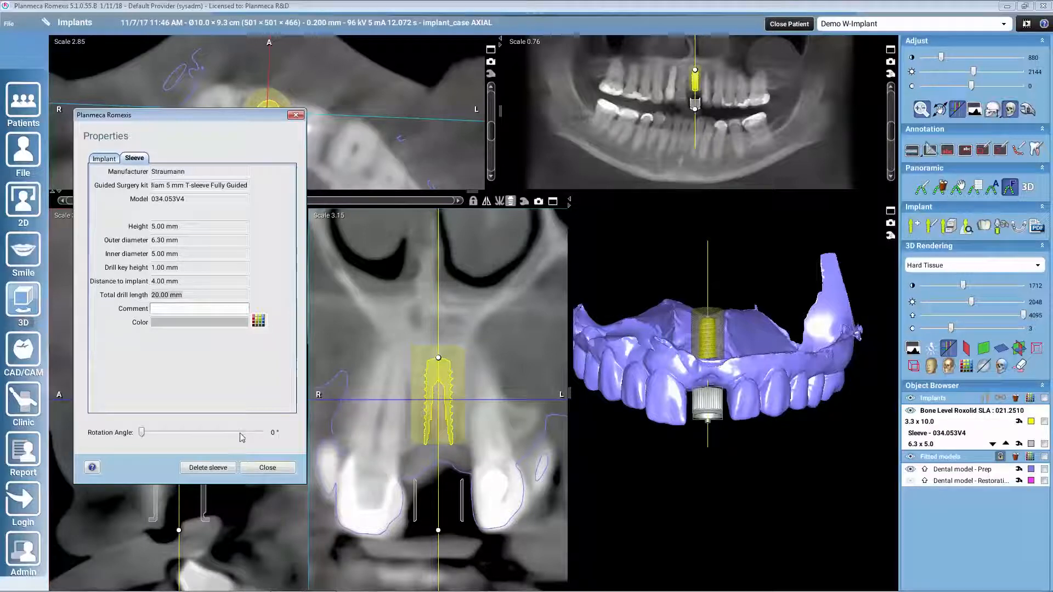
left_click(278, 469)
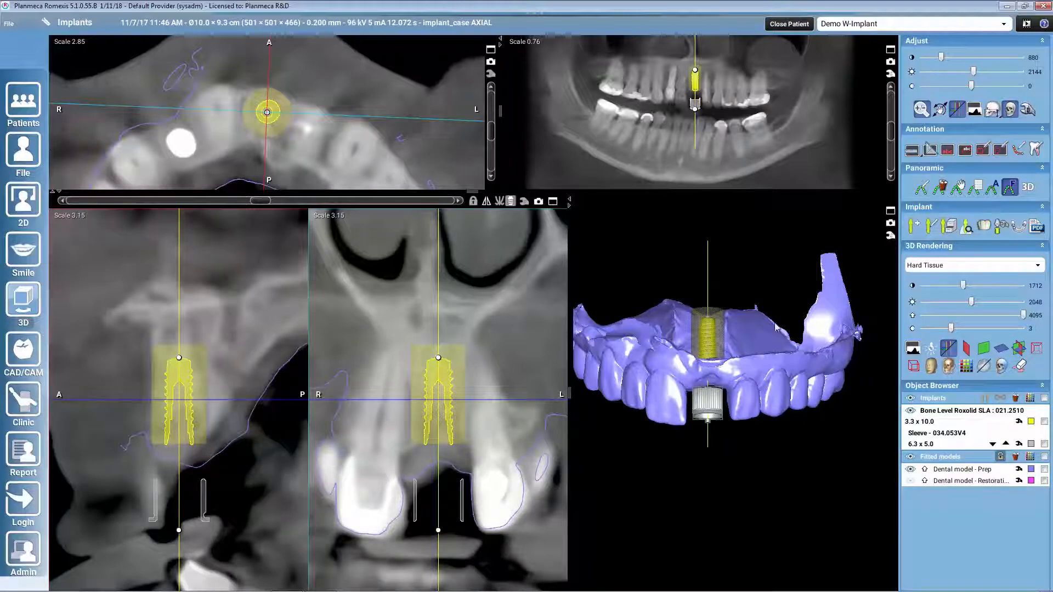
Step: Start the implant guide design and manually set the insertion direction from an occlusal view of the upper arch
left_click(1017, 228)
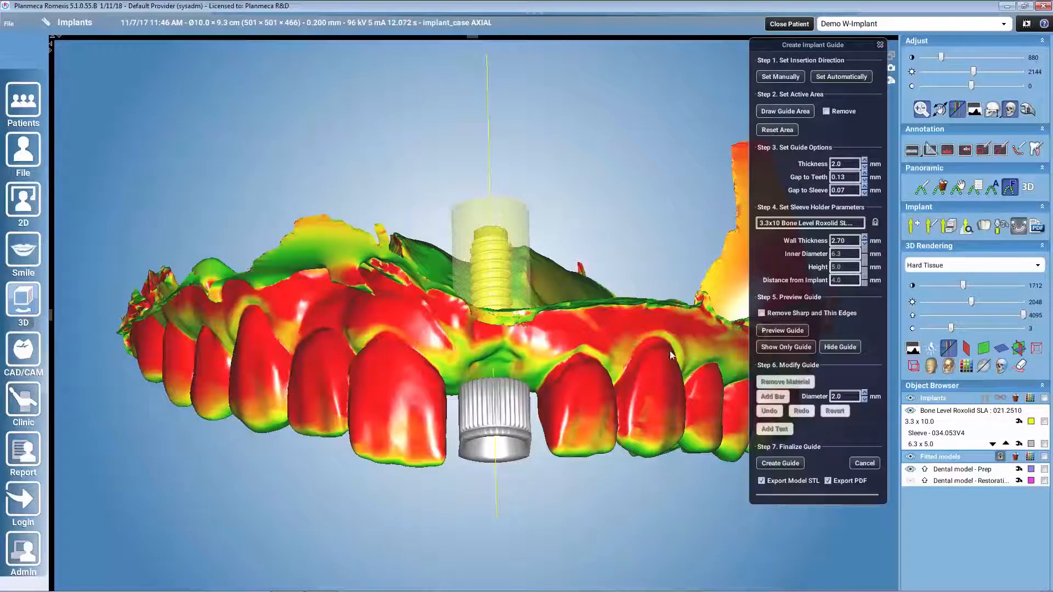
left_click_drag(671, 345, 692, 229)
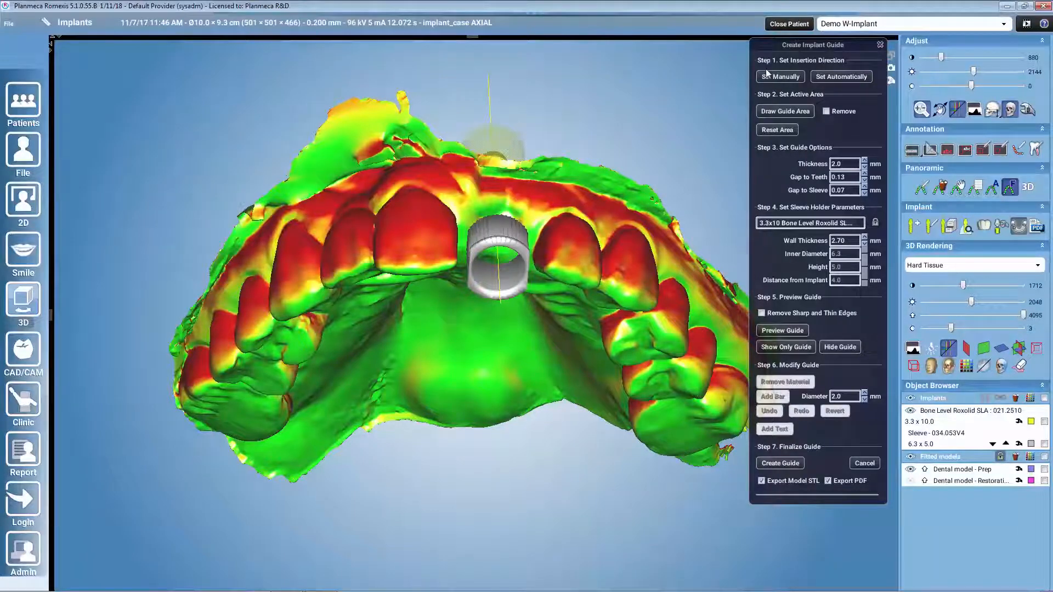
left_click_drag(631, 275, 627, 216)
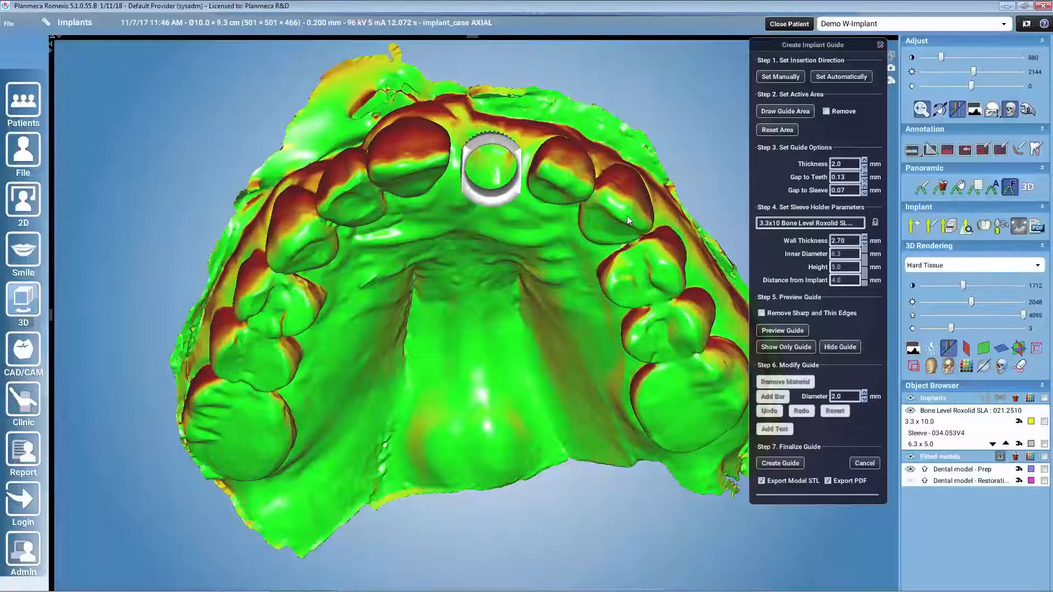
left_click_drag(627, 216, 443, 254)
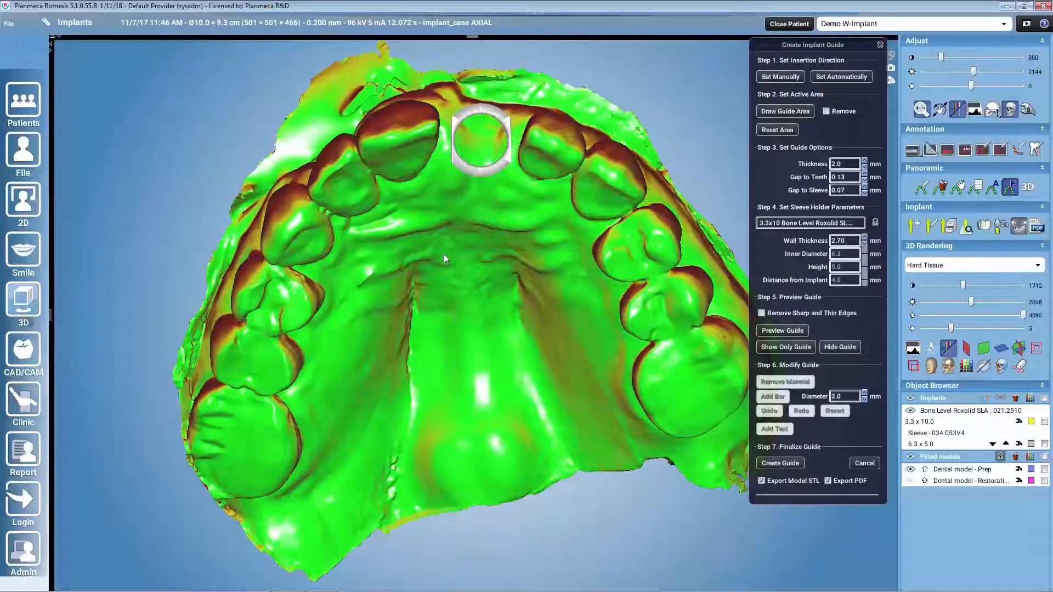
left_click_drag(530, 245, 539, 272)
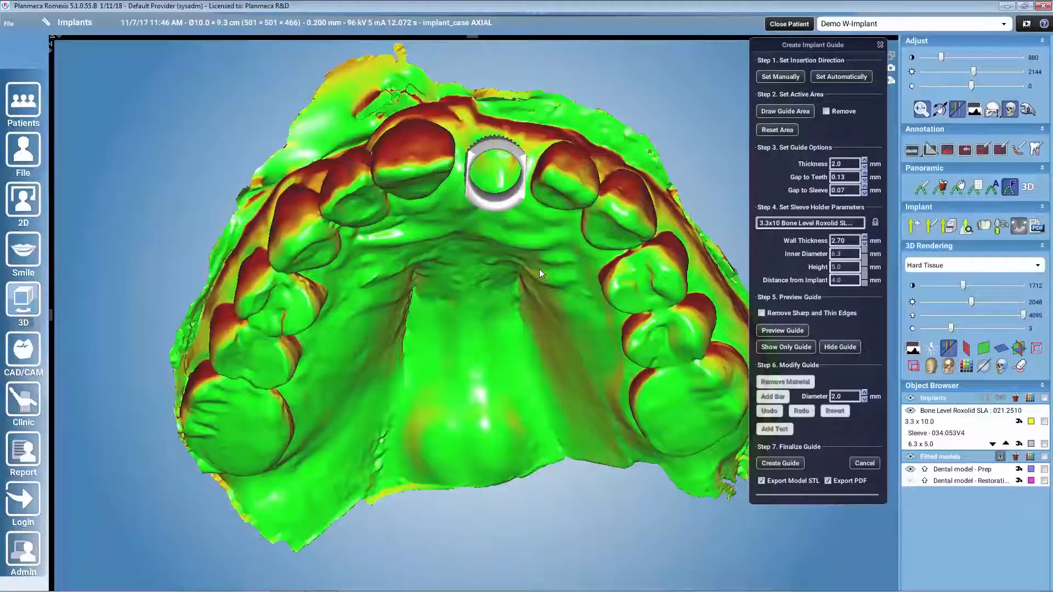
left_click_drag(538, 269, 538, 295)
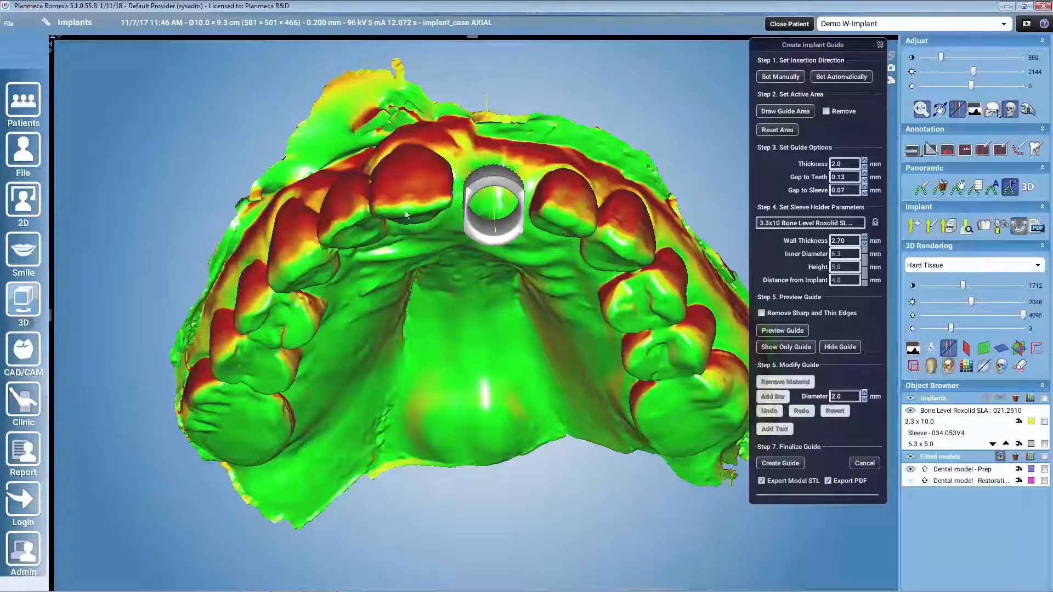
left_click_drag(542, 305, 530, 256)
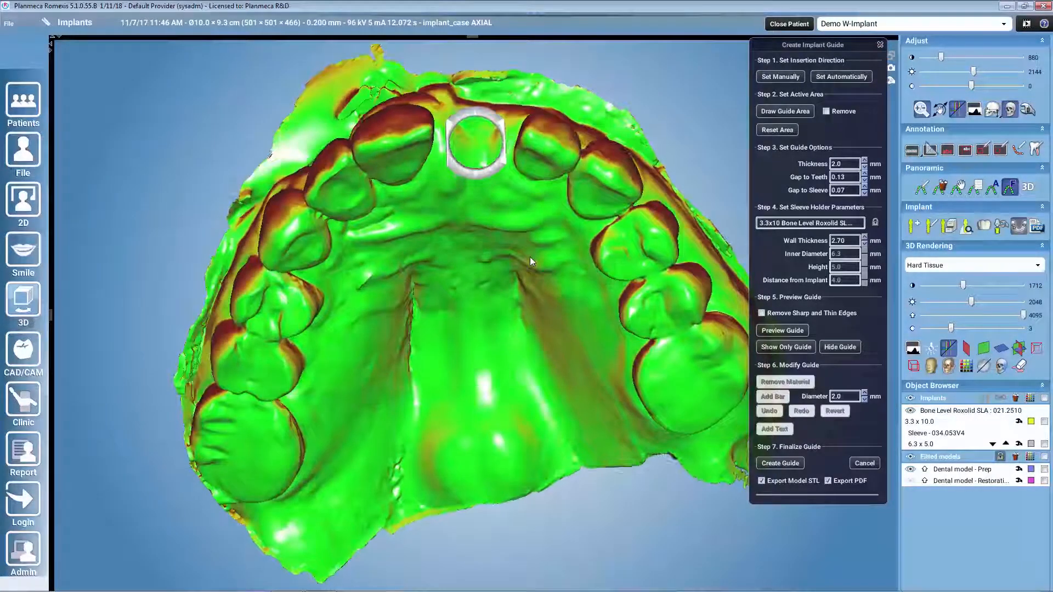
left_click(782, 78)
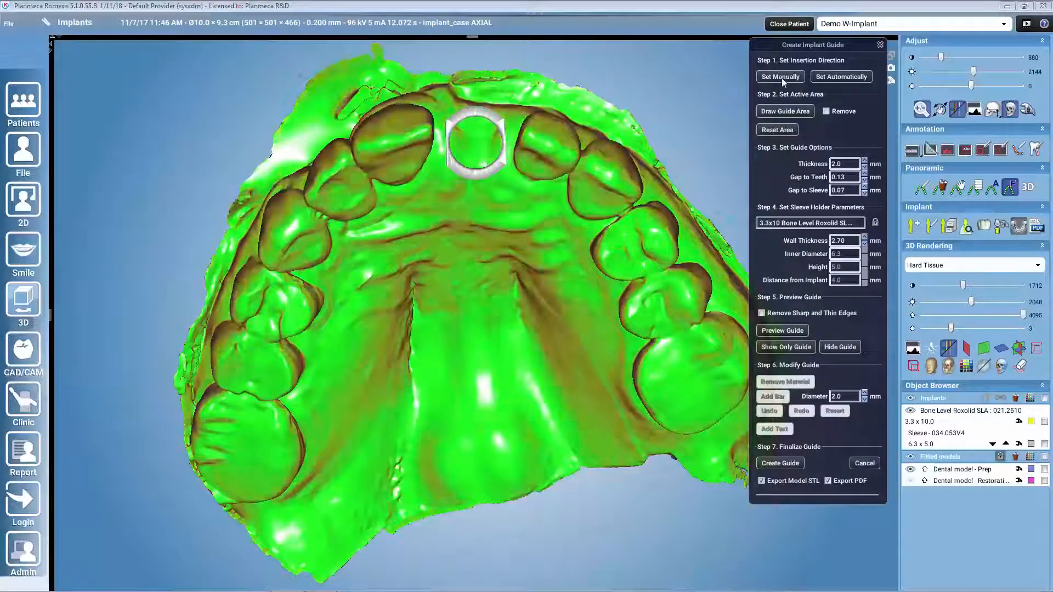
Step: Check the undercuts, then draw the guide area around the upper front teeth and premolars, including the sleeve site
left_click_drag(583, 229, 583, 285)
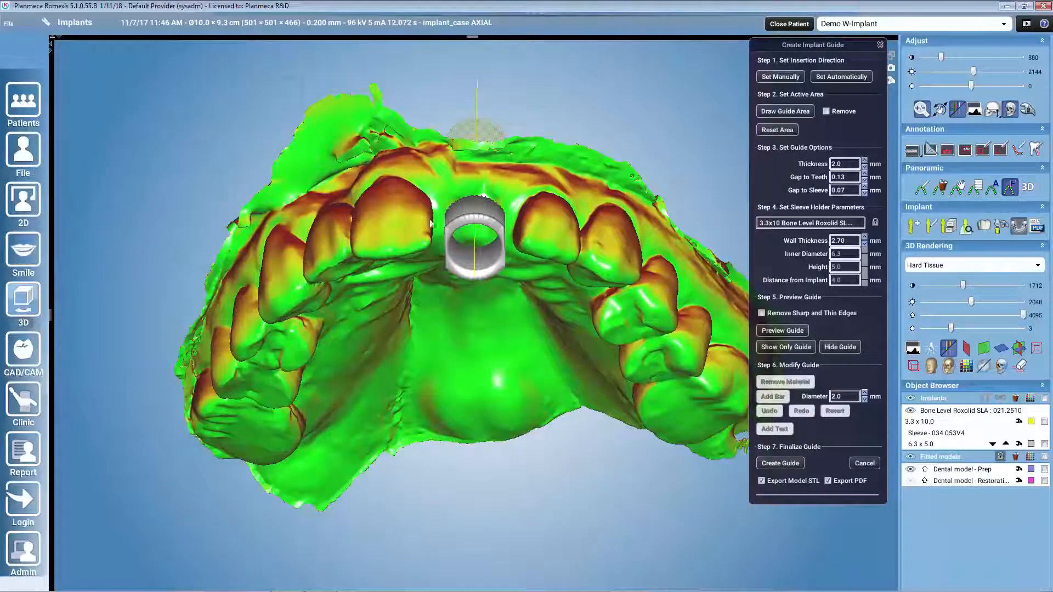
left_click_drag(515, 363, 448, 118)
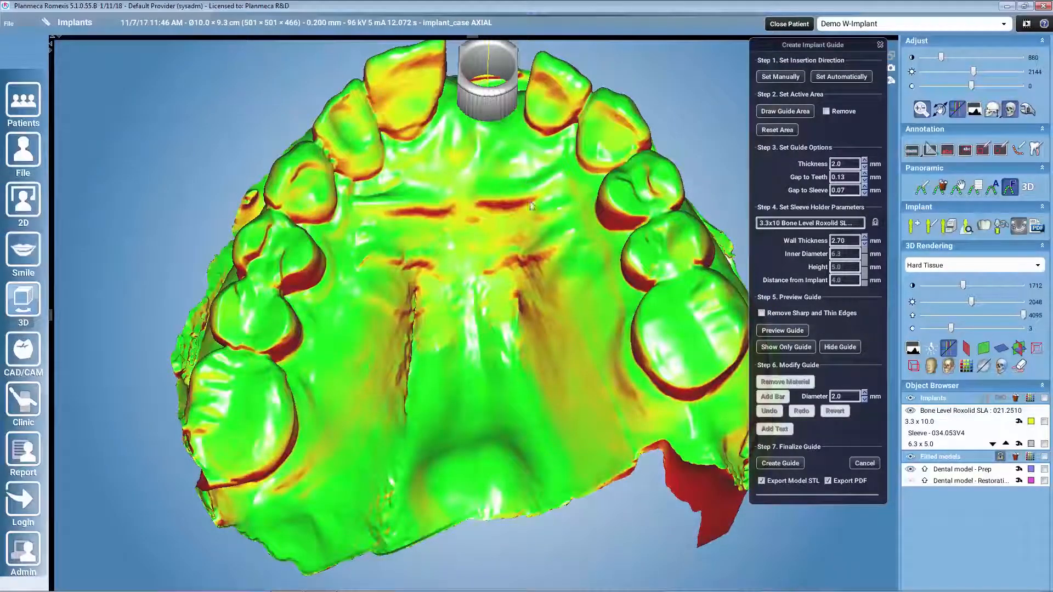
left_click_drag(530, 206, 527, 277)
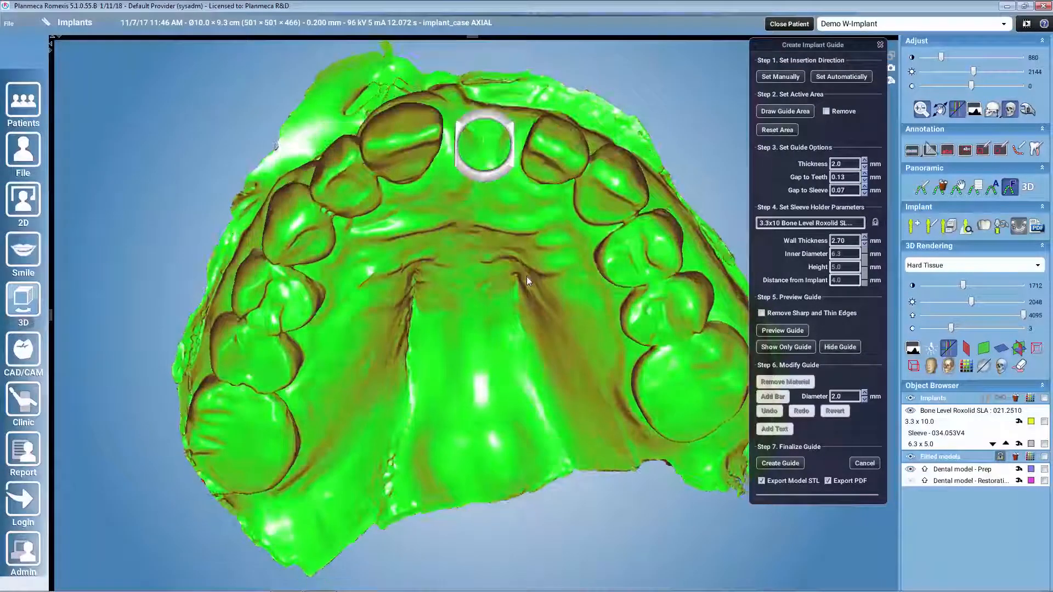
left_click(786, 112)
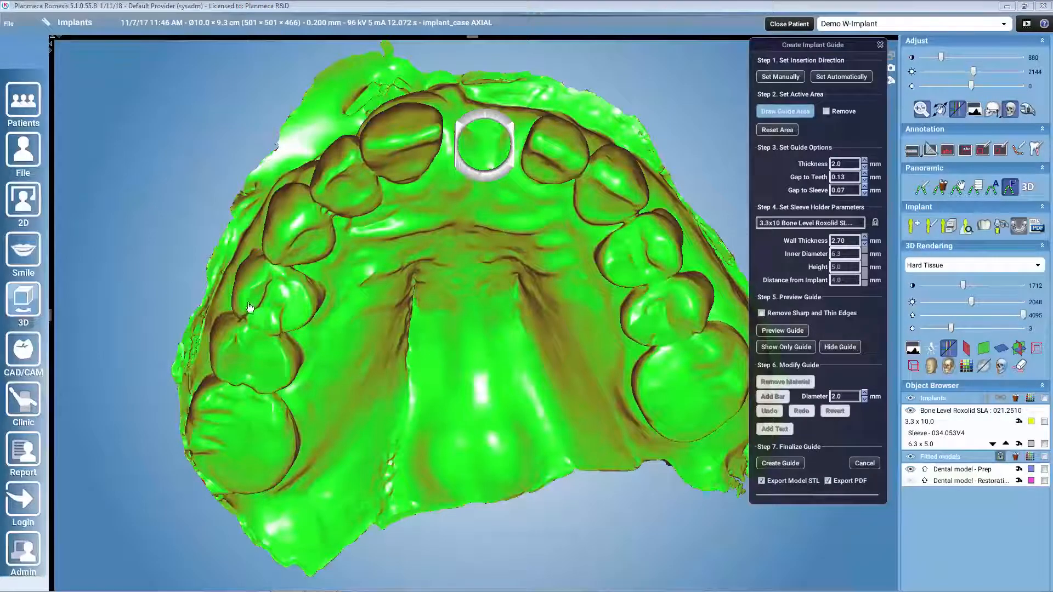
mouse_move(237, 290)
left_mouse_down()
mouse_move(320, 293)
mouse_move(377, 209)
mouse_move(468, 196)
mouse_move(552, 244)
mouse_move(604, 325)
mouse_move(683, 325)
mouse_move(680, 237)
mouse_move(596, 131)
mouse_move(441, 92)
mouse_move(315, 168)
mouse_move(243, 261)
mouse_move(238, 290)
left_mouse_up()
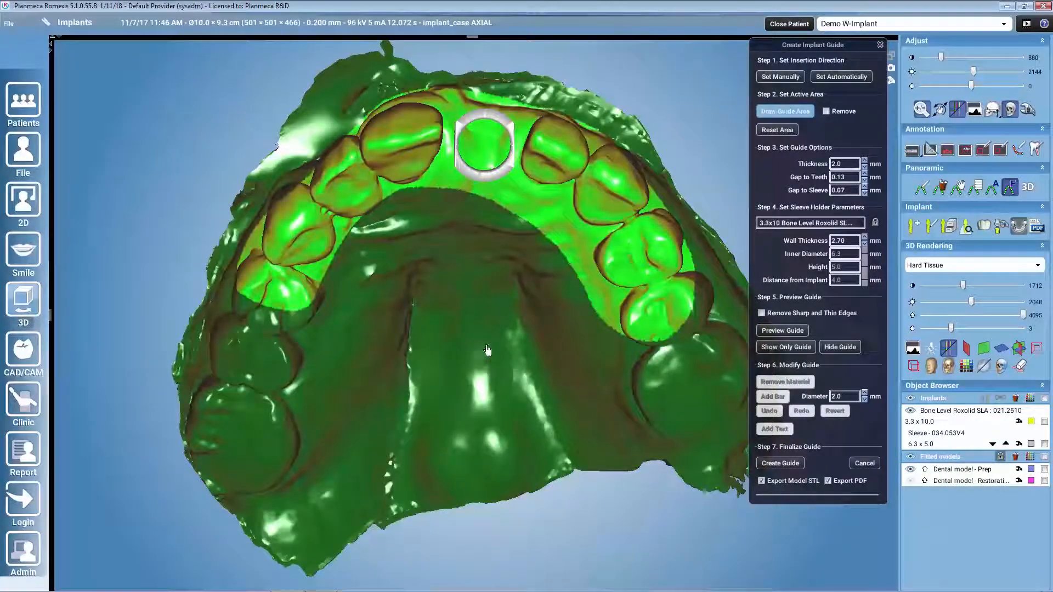
mouse_move(497, 337)
middle_mouse_down()
mouse_move(482, 409)
mouse_move(603, 299)
middle_mouse_up()
mouse_move(693, 321)
left_mouse_down()
mouse_move(586, 227)
mouse_move(465, 181)
mouse_move(353, 225)
mouse_move(221, 333)
mouse_move(351, 144)
mouse_move(559, 160)
mouse_move(686, 235)
mouse_move(739, 306)
left_mouse_up()
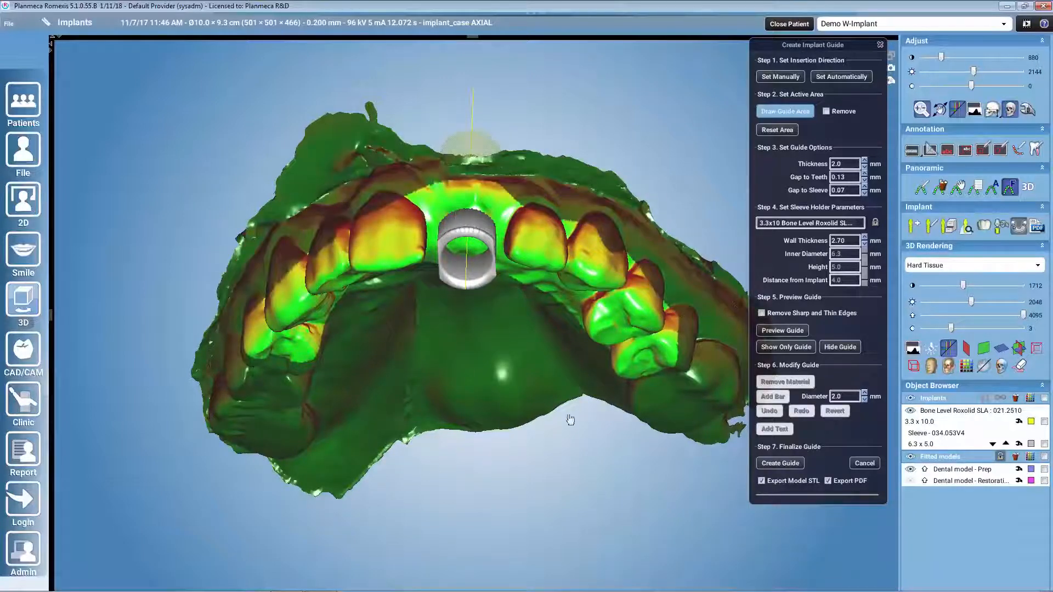
Step: Trim the palatal edge of the guide area behind the front teeth and premolars from an occlusal view
left_click_drag(522, 397, 565, 296)
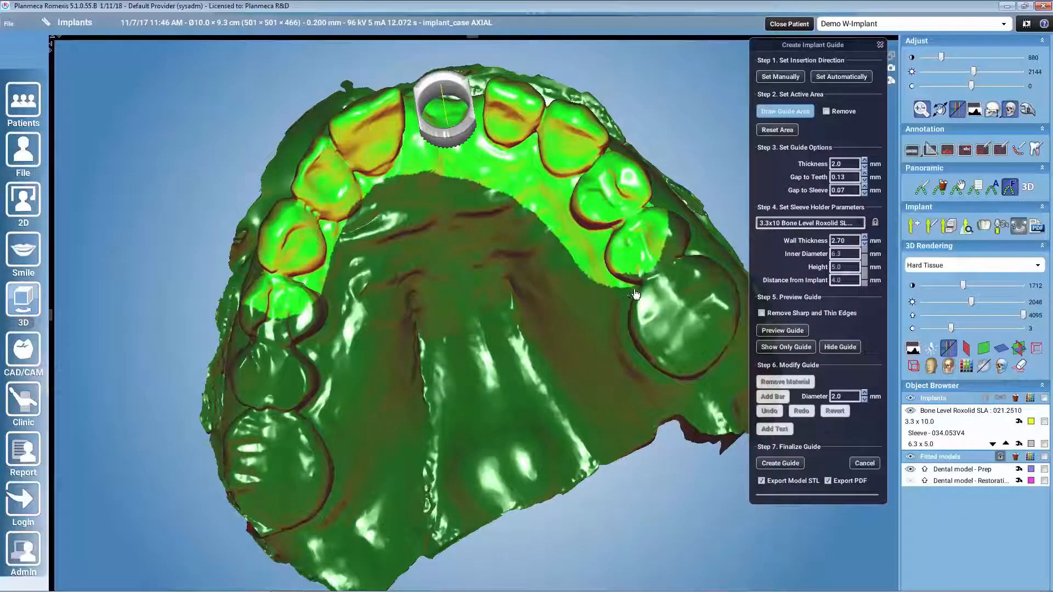
mouse_move(635, 295)
left_mouse_down()
mouse_move(589, 250)
mouse_move(556, 189)
mouse_move(509, 159)
mouse_move(447, 170)
mouse_move(368, 211)
mouse_move(326, 263)
mouse_move(307, 348)
mouse_move(307, 424)
left_mouse_up()
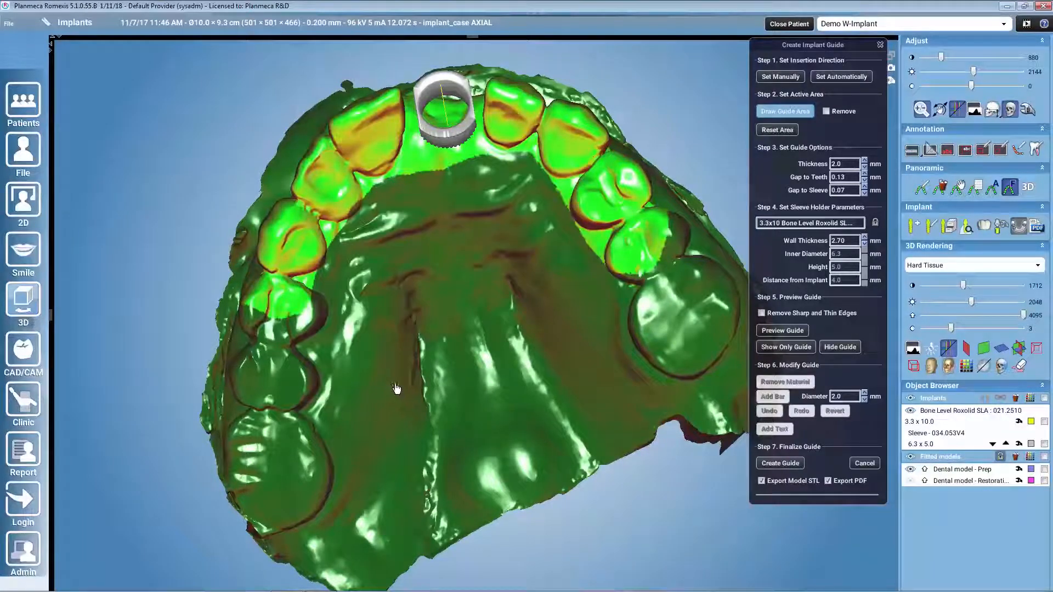
middle_click_drag(501, 357, 511, 437)
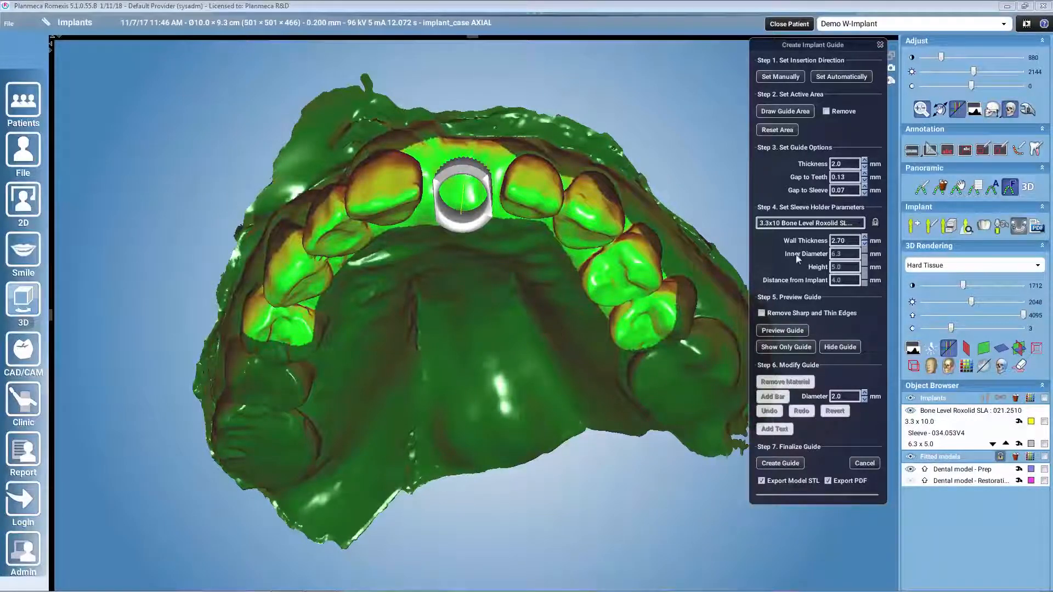
Step: Set the sleeve holder's wall thickness to 3.00 mm and preview the guide with removal of sharp and thin edges off
left_click(875, 222)
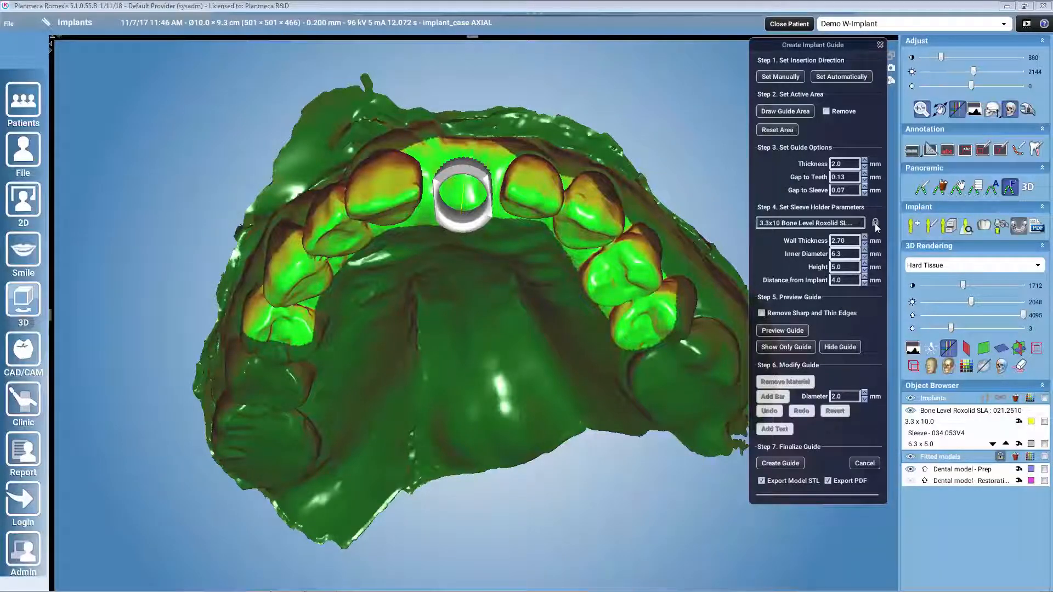
left_click(875, 223)
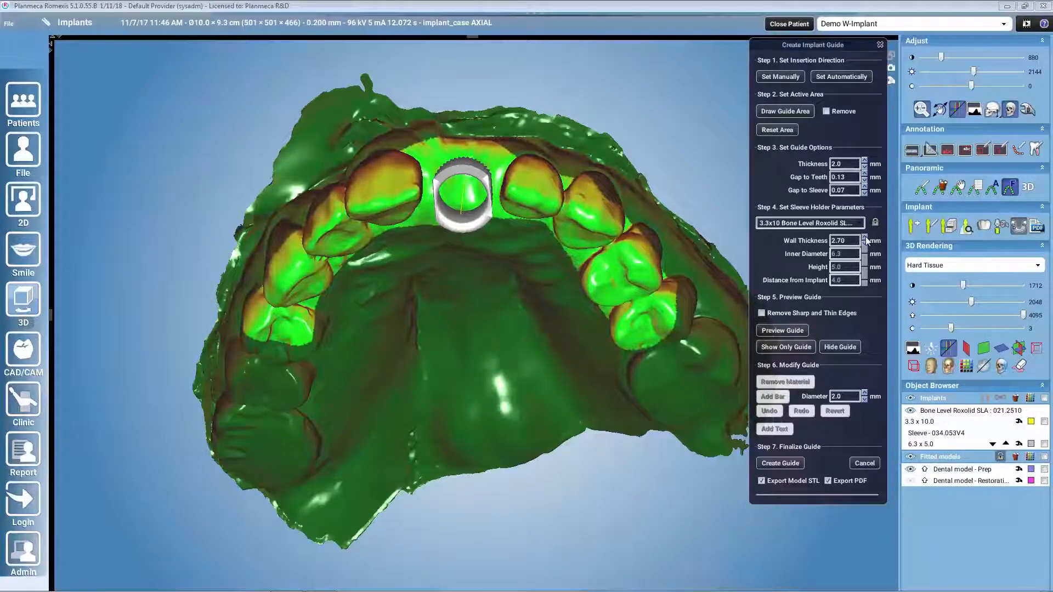
left_click(865, 238)
left_click(865, 238)
left_click(763, 315)
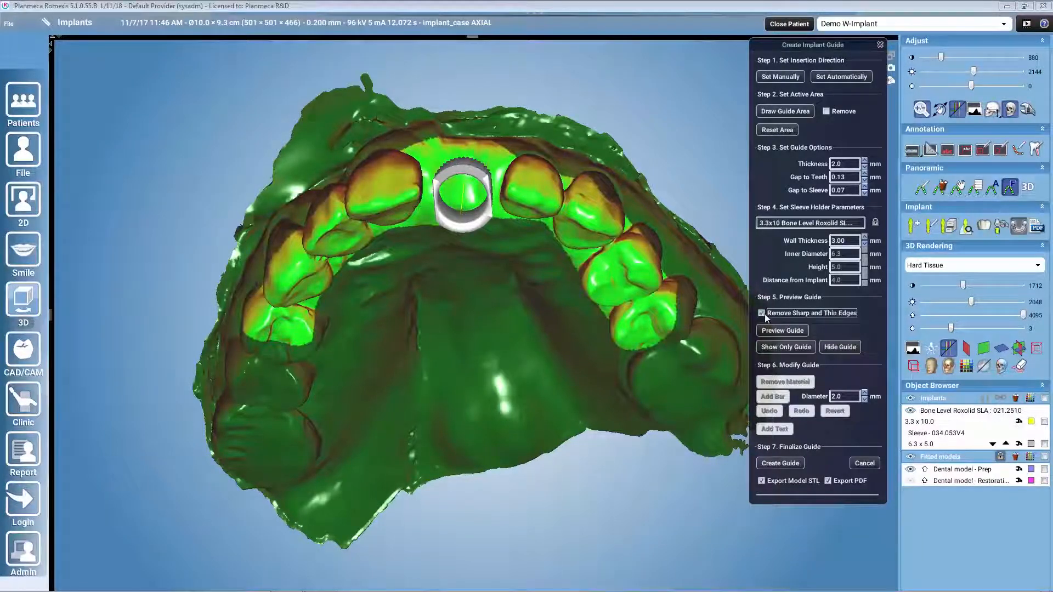
left_click(762, 314)
left_click(781, 329)
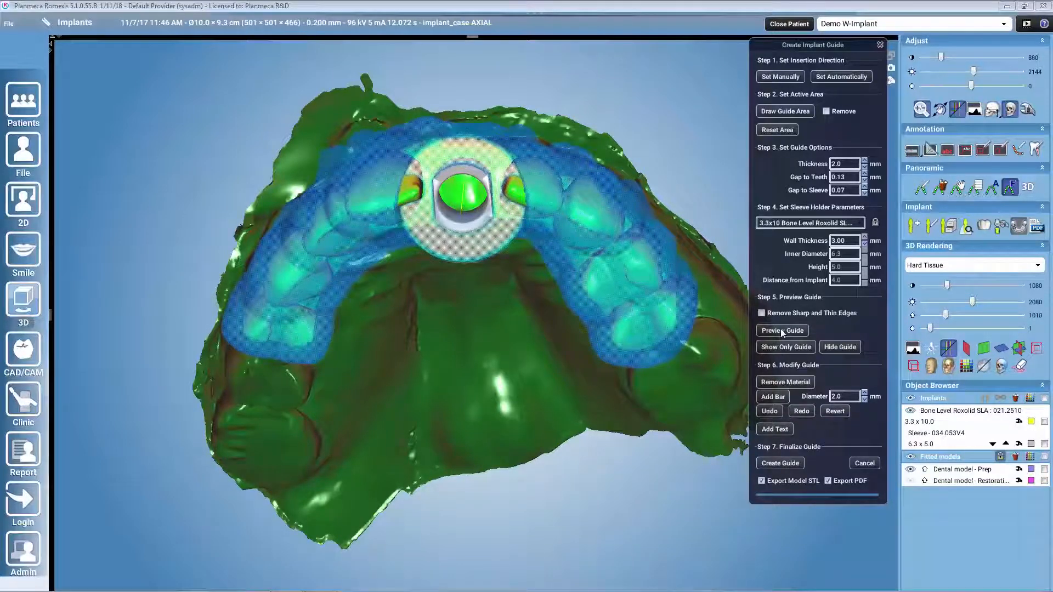
Step: Remove guide material along the gum-side edge on the facial side of the arch
left_click(791, 383)
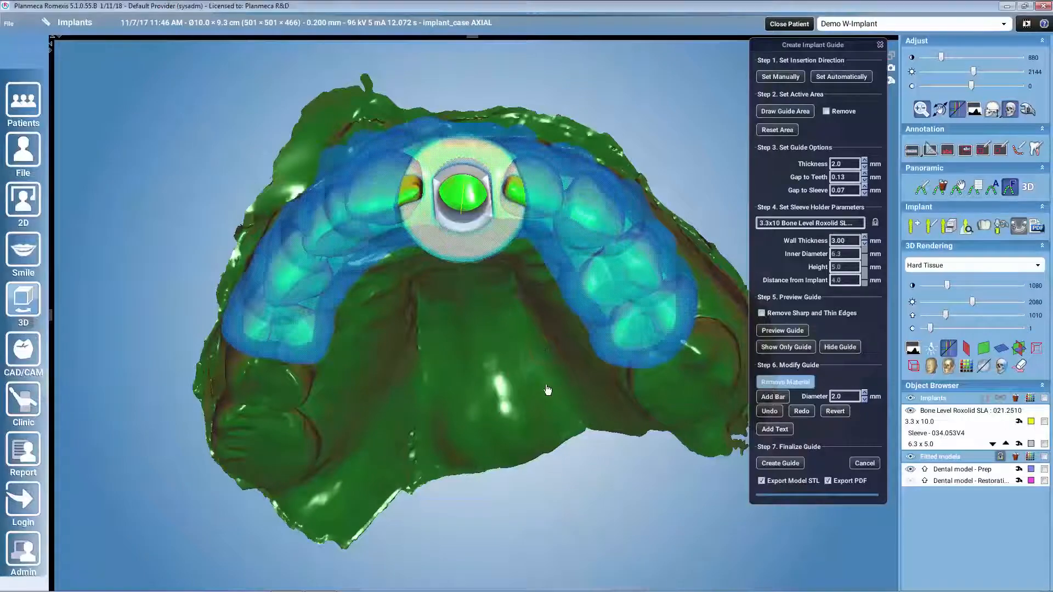
left_click_drag(547, 392, 548, 429)
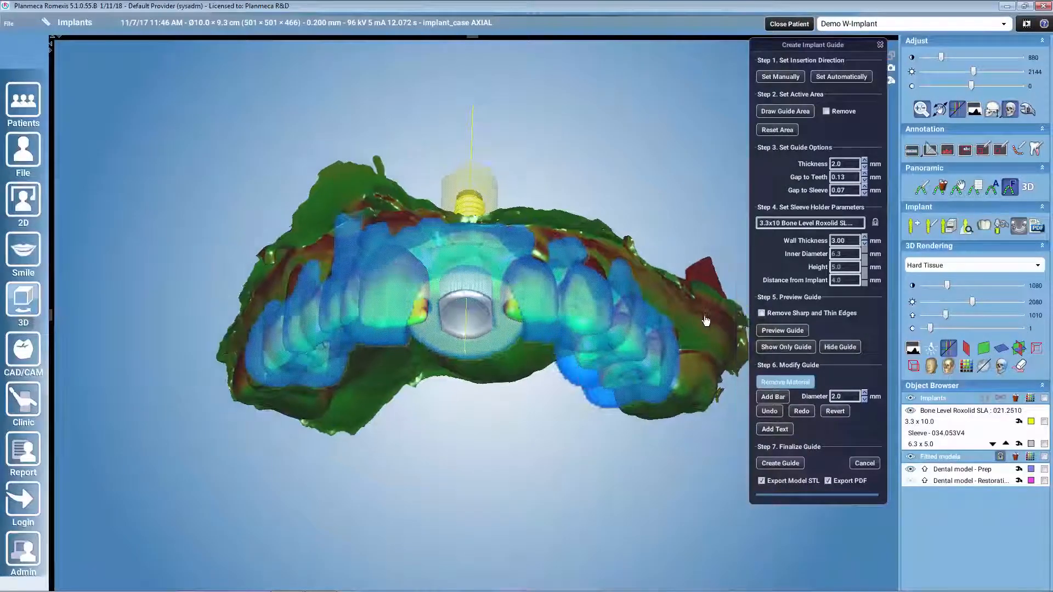
mouse_move(706, 321)
left_mouse_down()
mouse_move(706, 332)
mouse_move(680, 329)
mouse_move(619, 269)
mouse_move(471, 228)
mouse_move(384, 224)
mouse_move(266, 307)
mouse_move(220, 318)
mouse_move(351, 230)
mouse_move(336, 234)
left_mouse_up()
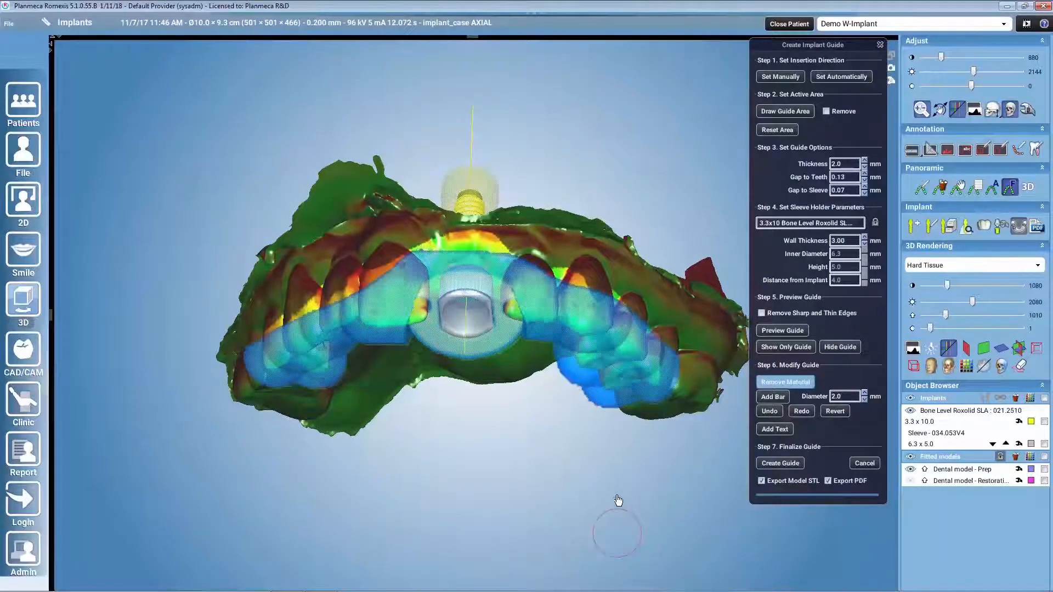
Step: Cut four inspection windows into the guide over the teeth, two on each side of the sleeve
middle_click_drag(618, 499, 608, 438)
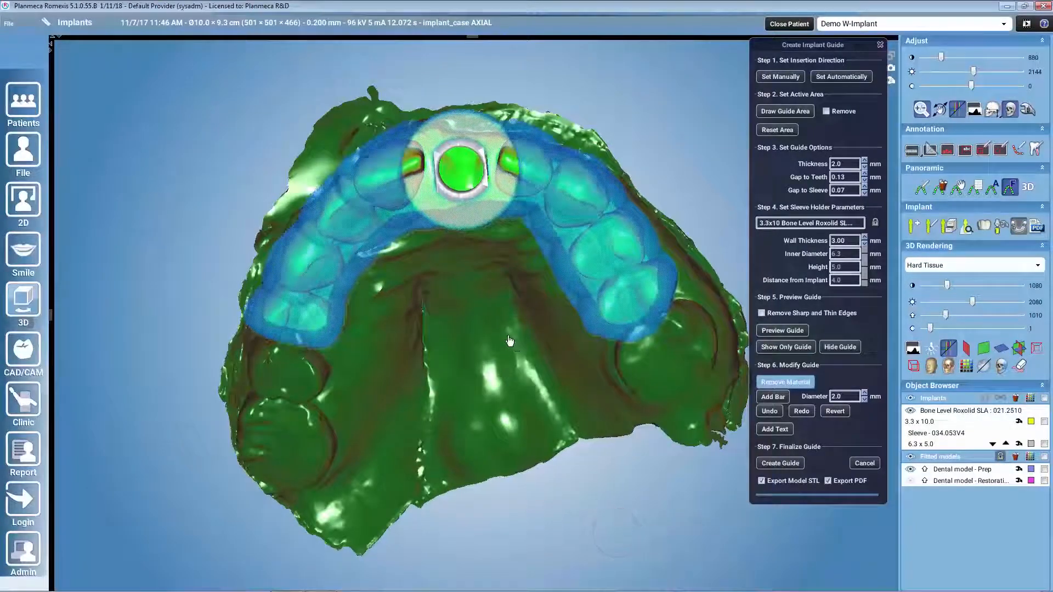
left_click(569, 196)
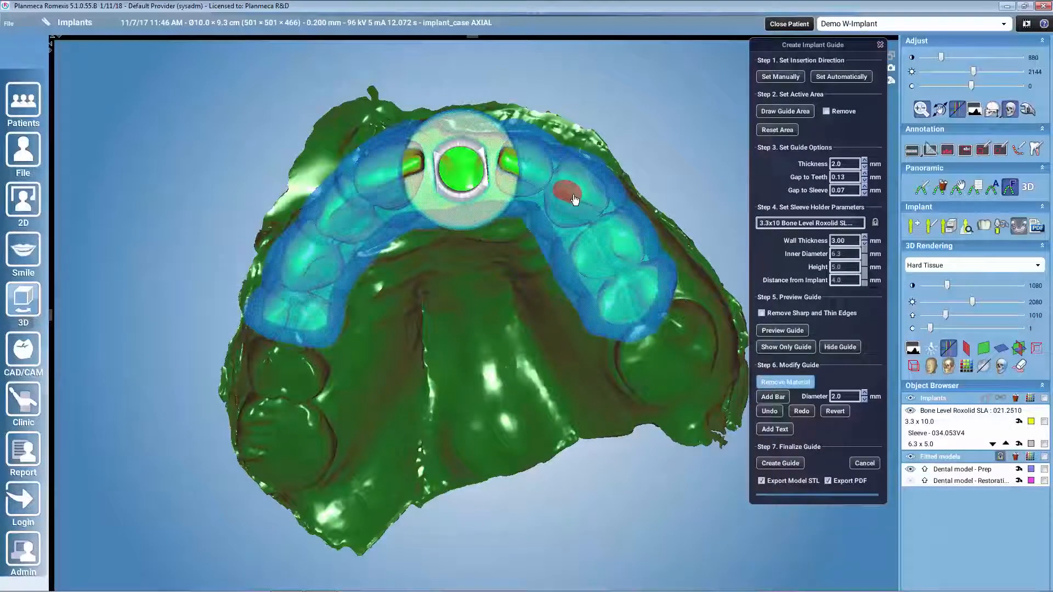
left_click(617, 248)
left_click(334, 209)
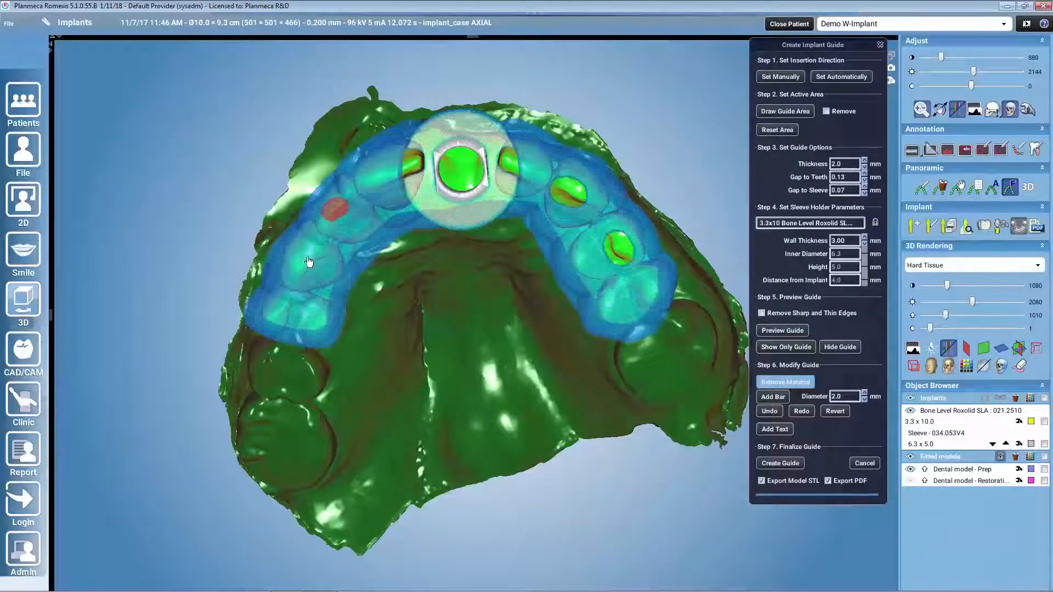
left_click(299, 272)
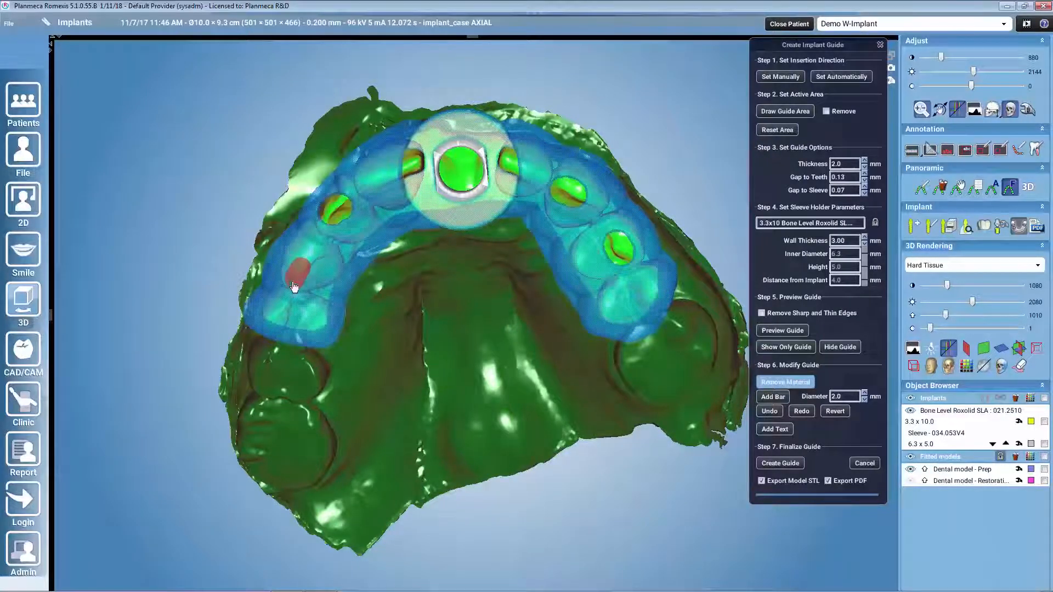
left_click(787, 383)
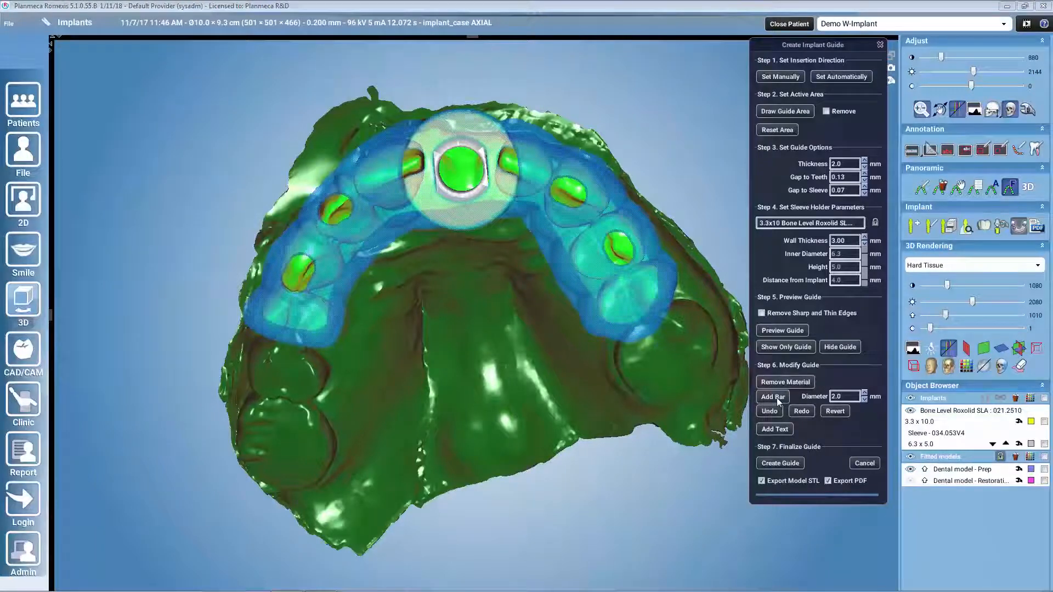
Step: Add a reinforcing bar with the 2.0 mm diameter setting across the palate, connecting both sides of the guide
left_click(776, 397)
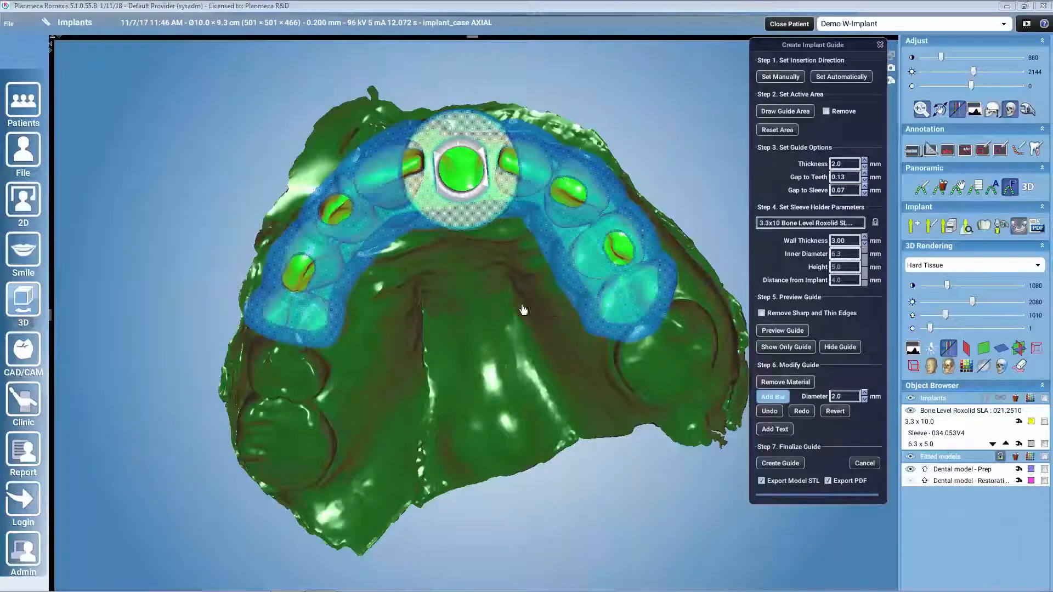
left_click(347, 278)
left_click(572, 283)
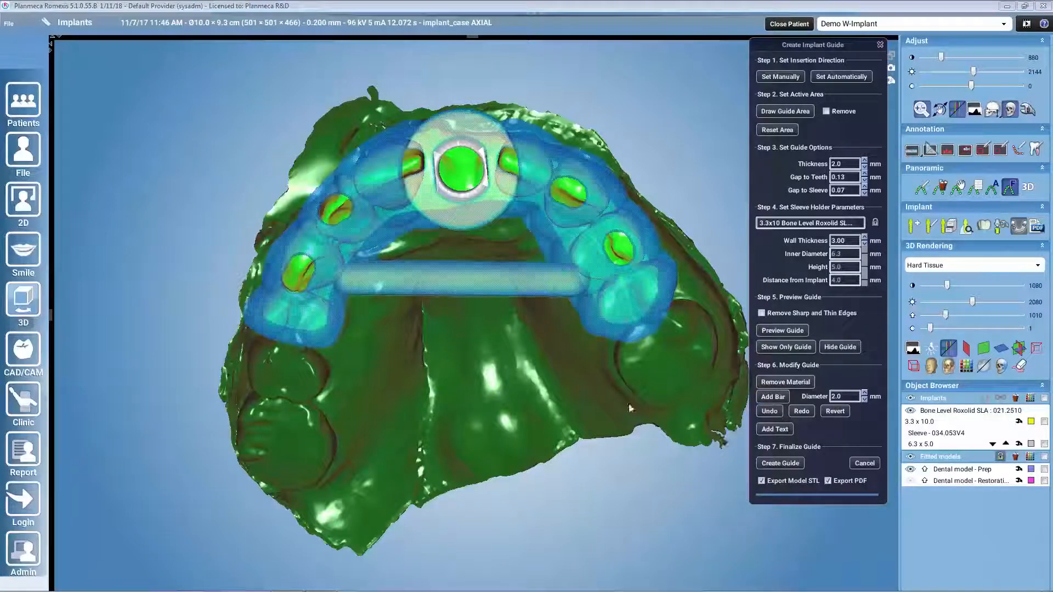
Step: Add the text "PLANMECA" to the facial side of the guide beside the sleeve, replacing the default text
left_click_drag(538, 330, 786, 366)
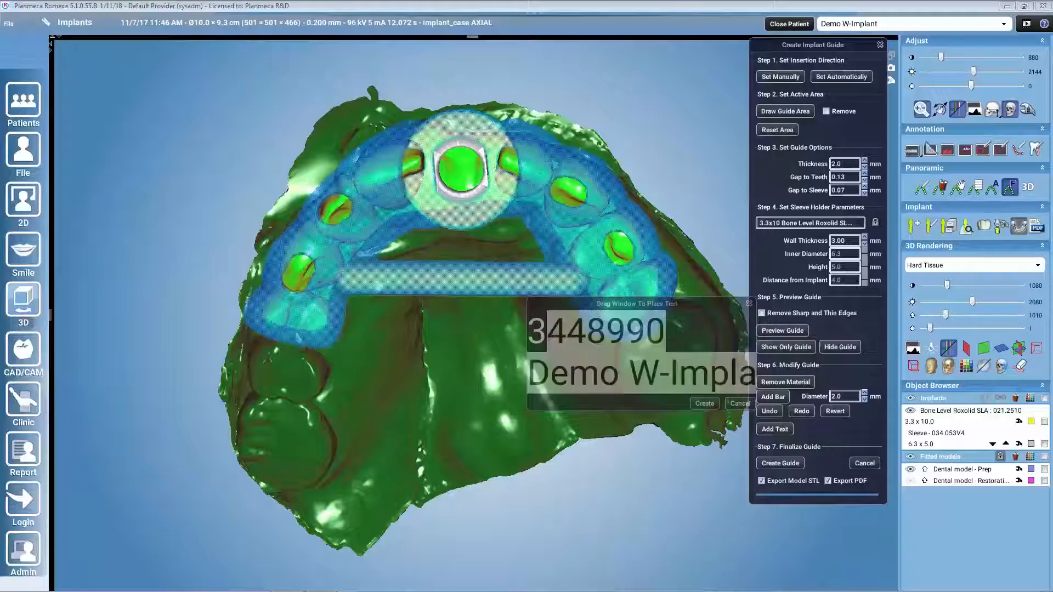
key("BackSpace")
key("BackSpace")
type("PLANMECA")
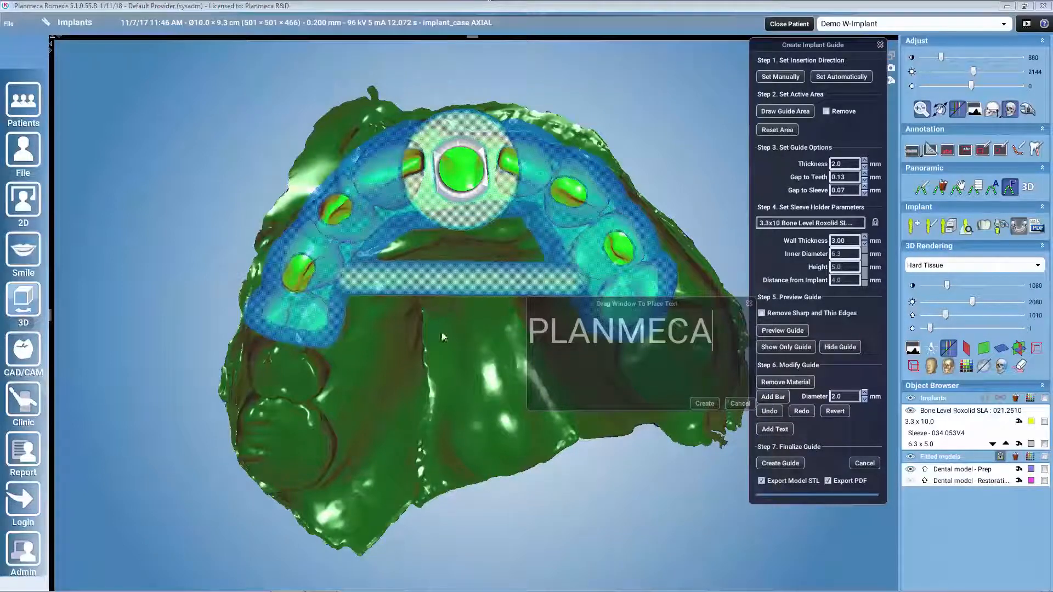
left_click_drag(465, 449, 393, 486)
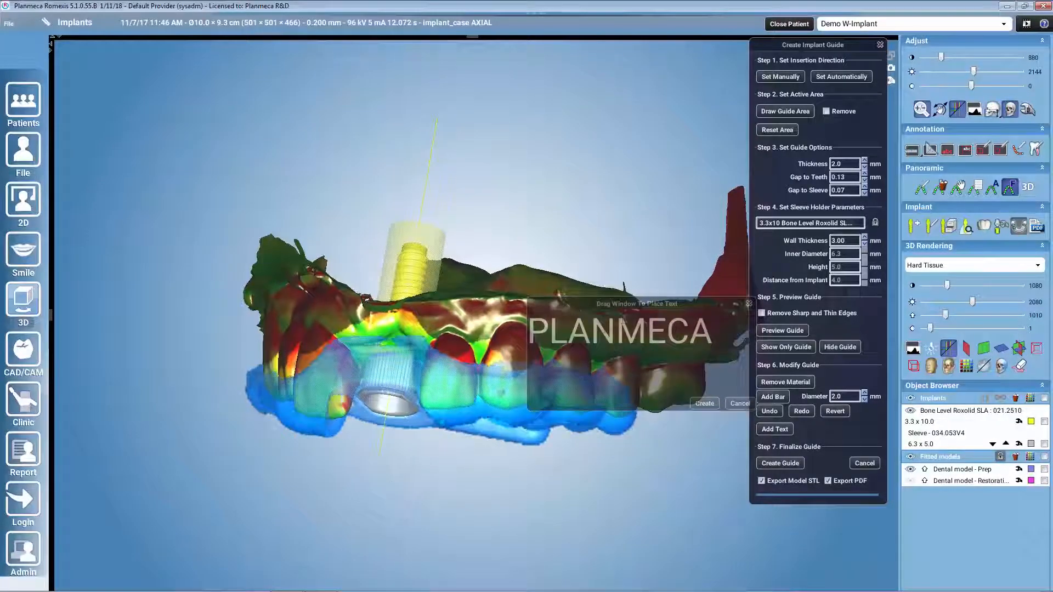
left_click_drag(645, 303, 547, 367)
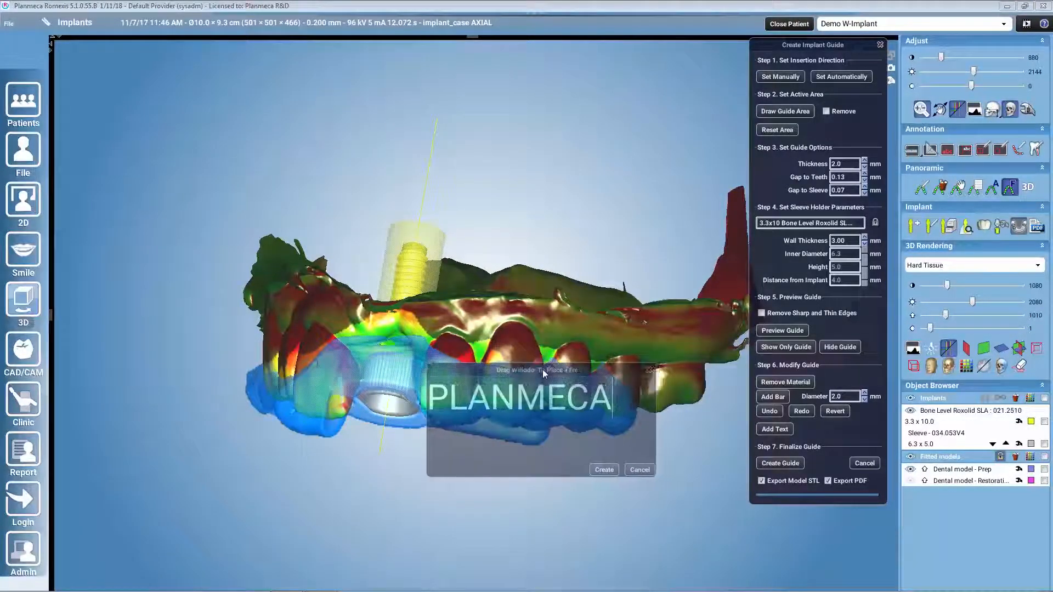
left_click(607, 470)
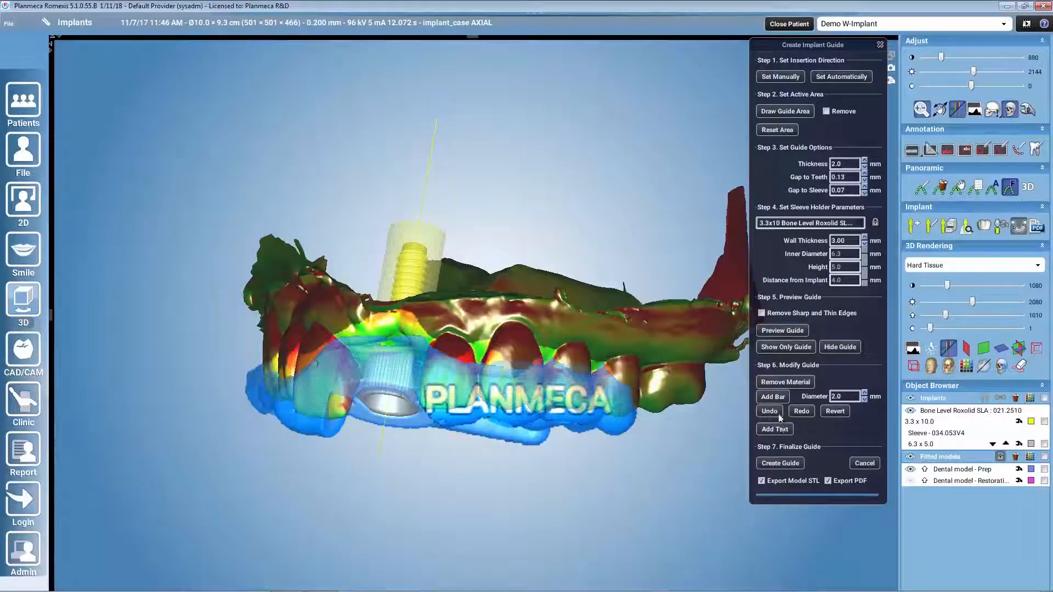
Step: Isolate the guide to inspect its shape and lettering, and restore the full view with the dental model and implant
left_click(799, 345)
left_click_drag(509, 550, 542, 514)
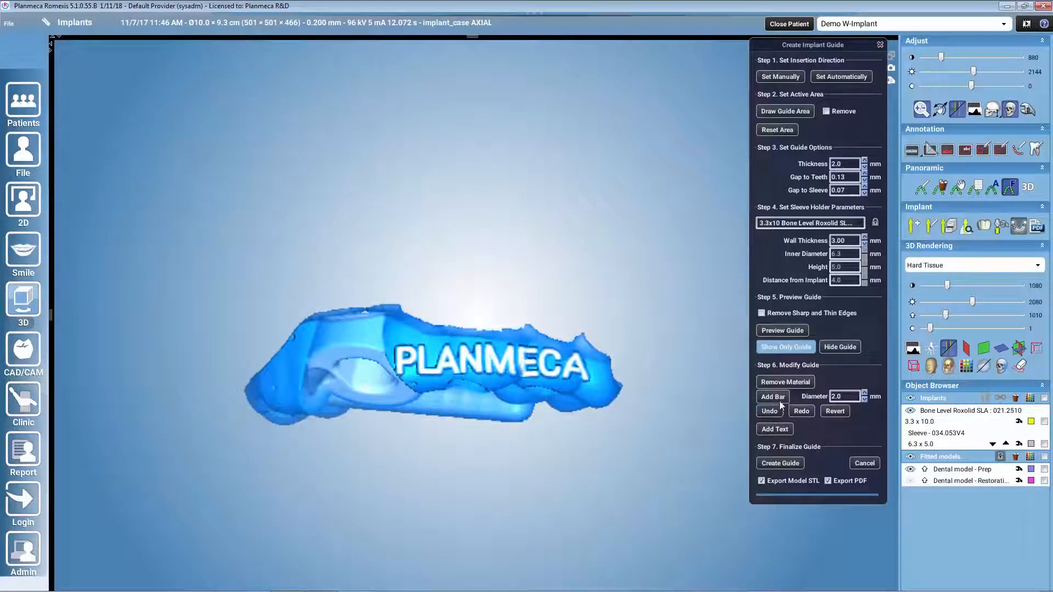
left_click(807, 350)
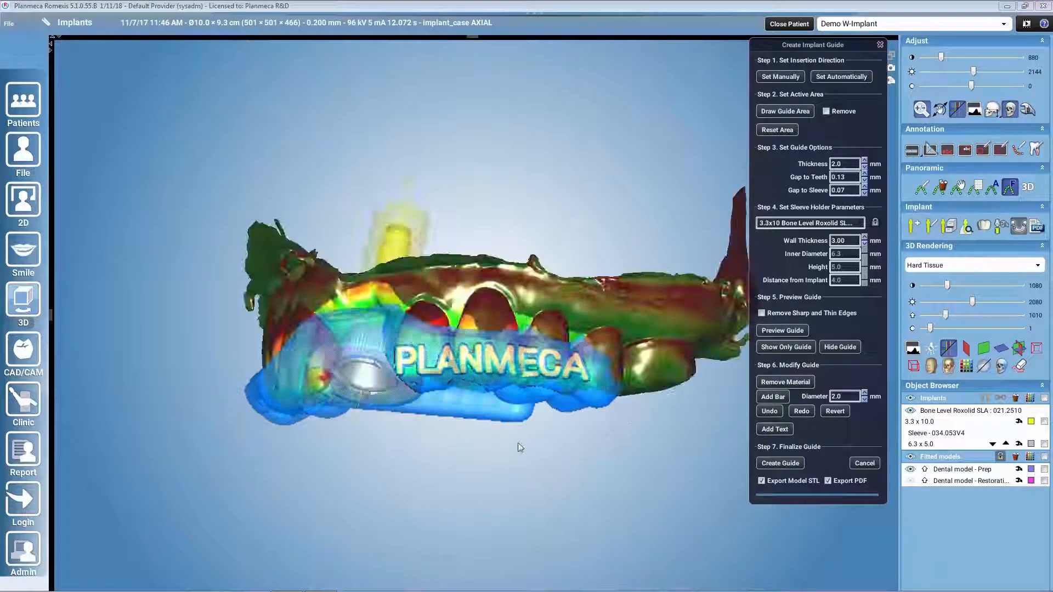
Step: Create the final guide with model STL and PDF export enabled, accepting the responsibility notice
left_click_drag(550, 432, 623, 394)
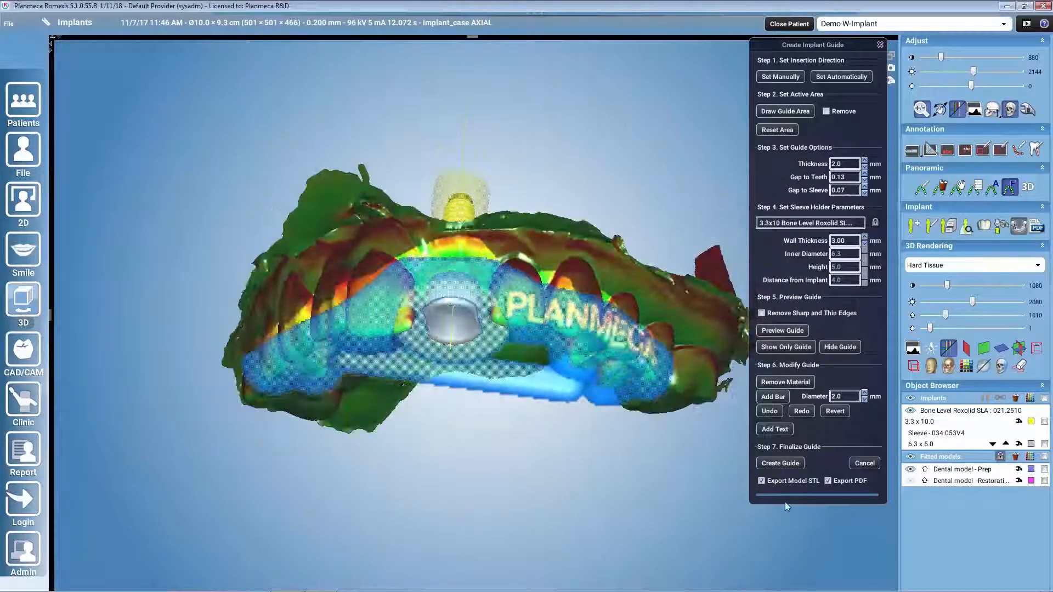
left_click(796, 465)
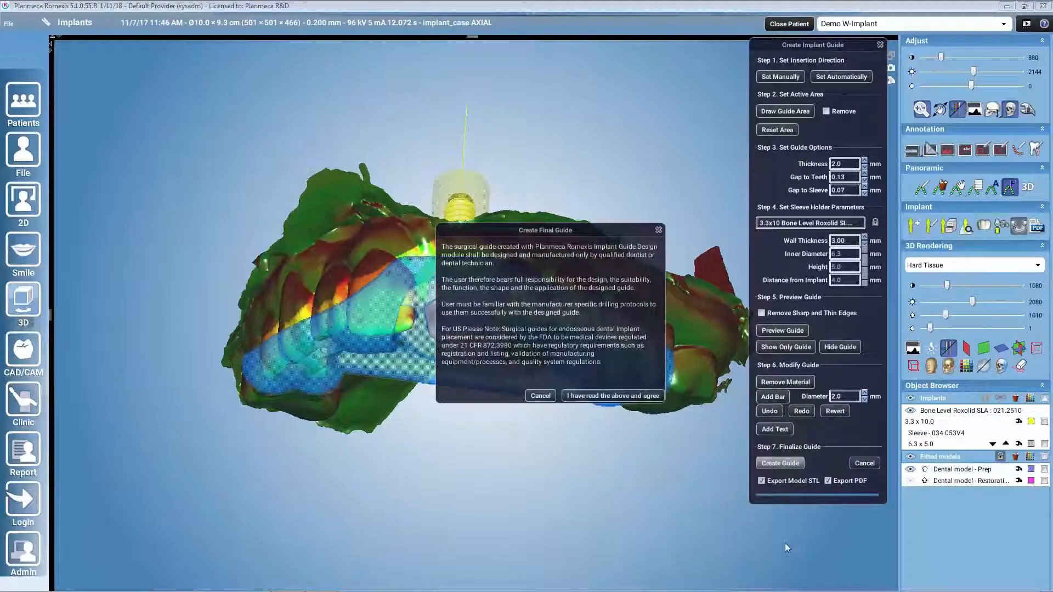
left_click(624, 397)
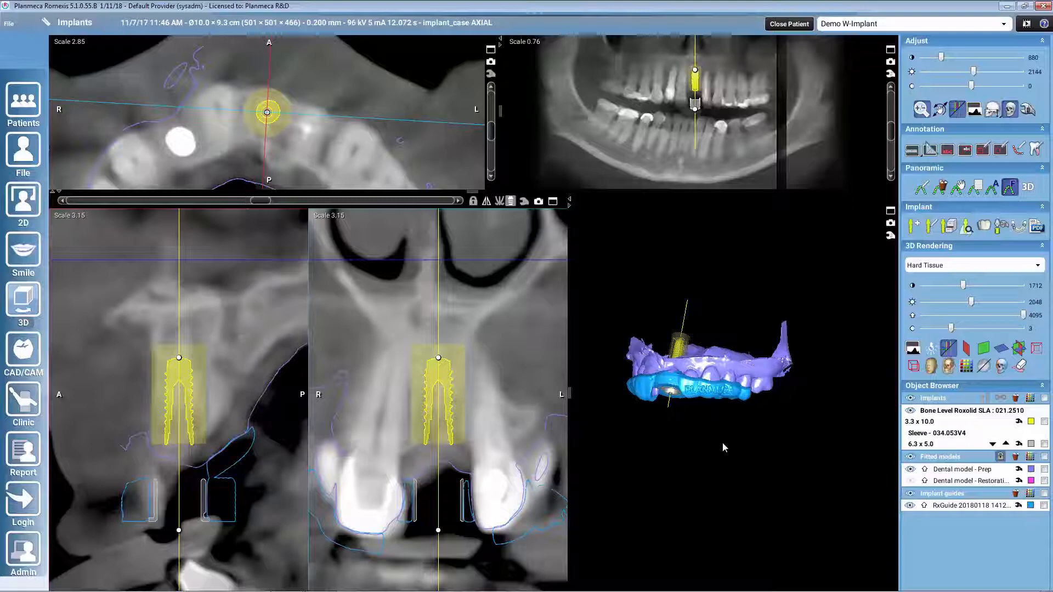
Step: Show the bone around the guide in the 3D rendering by lowering its threshold to 1186
scroll(707, 437, "up", 2)
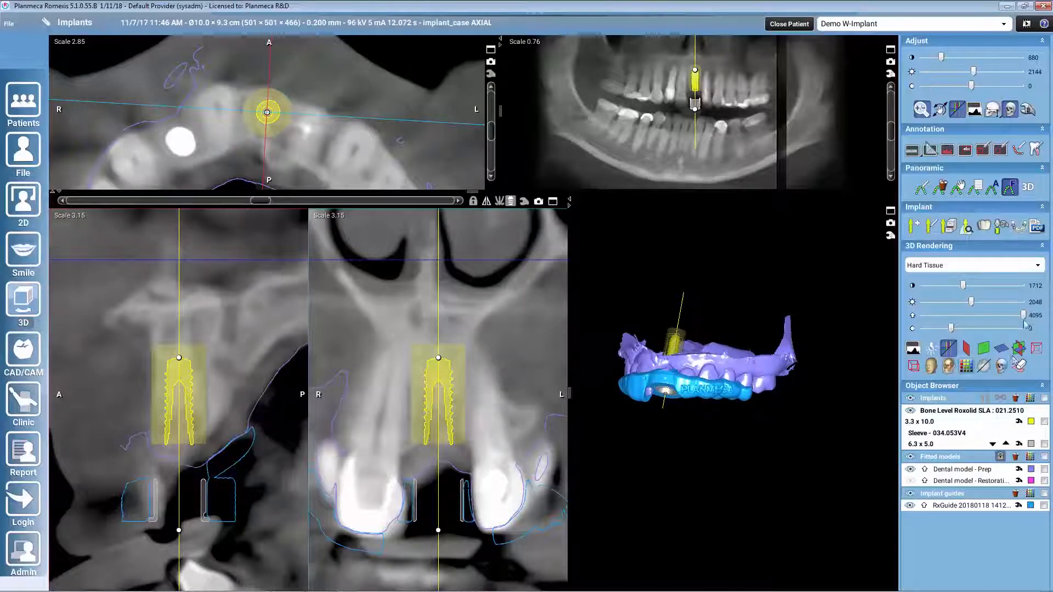
left_click_drag(1023, 316, 950, 317)
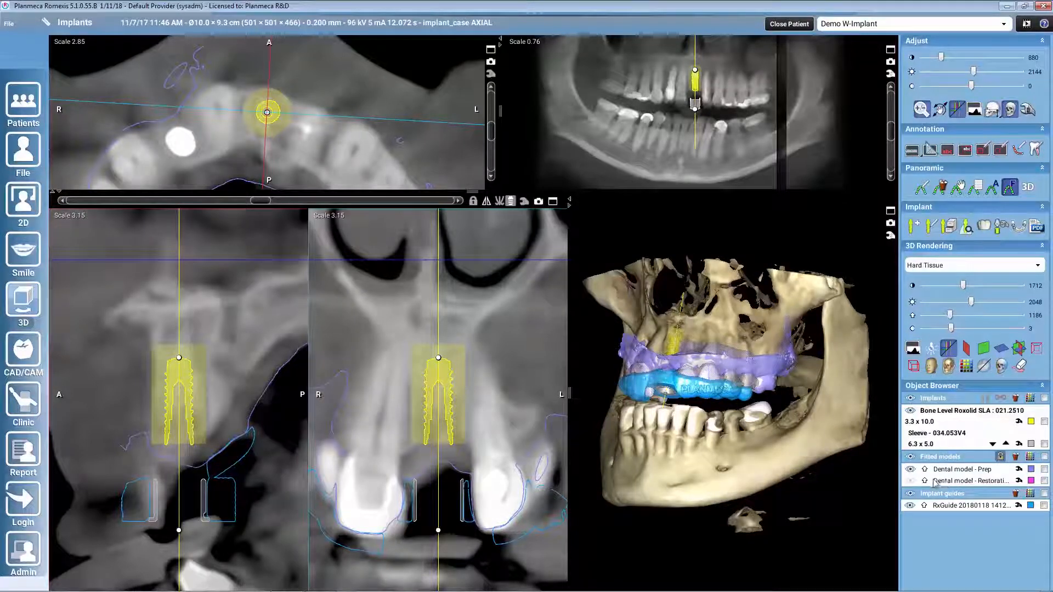